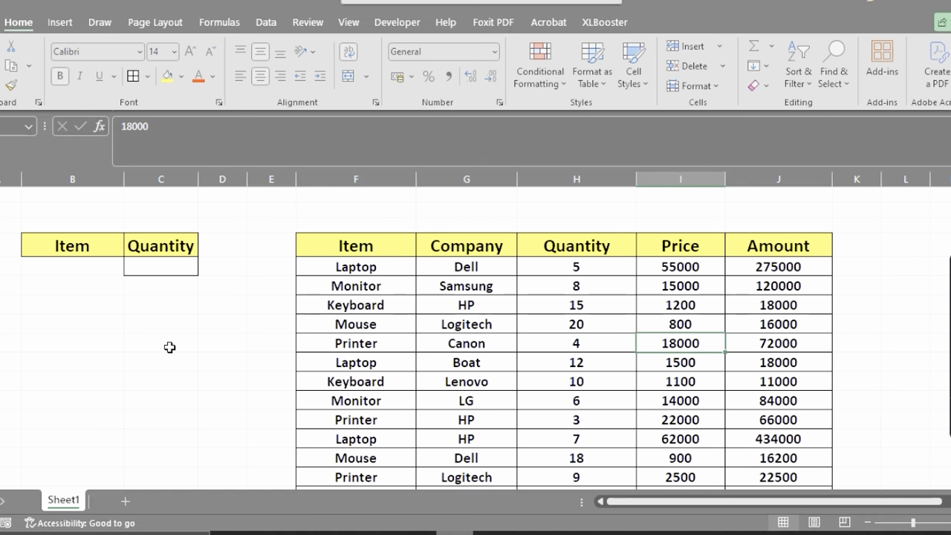
left_click(74, 324)
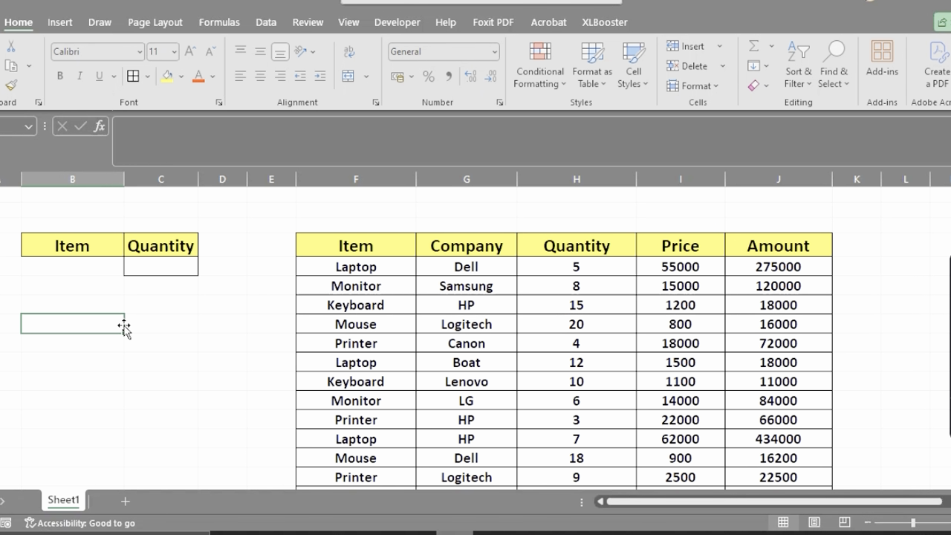
type("su")
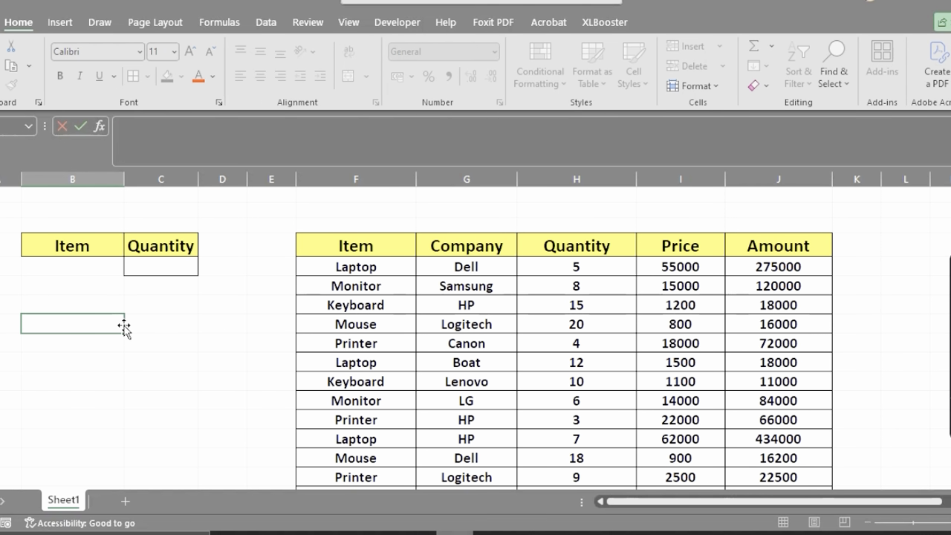
left_click(280, 341)
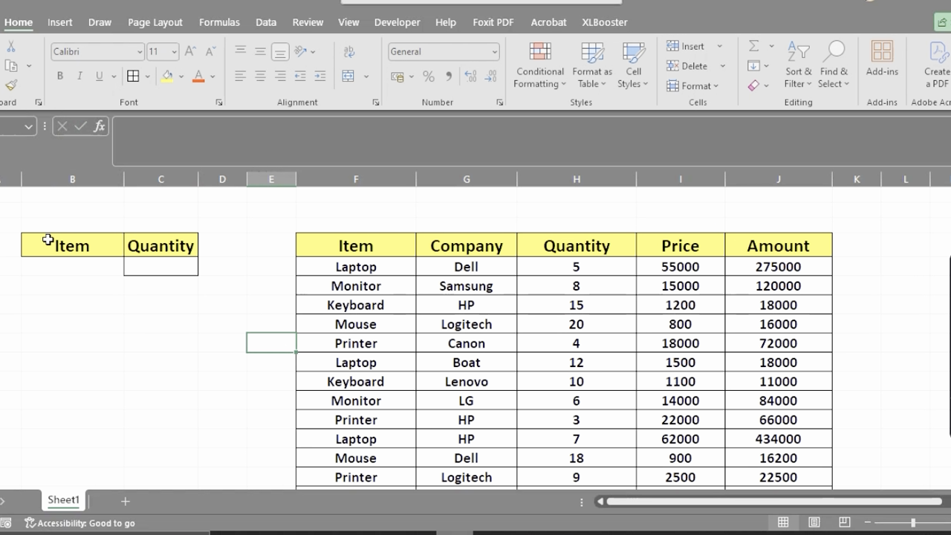
Step: Start a DSUM formula in cell C5 with the whole item table F4:J19 as its database
double_click(169, 268)
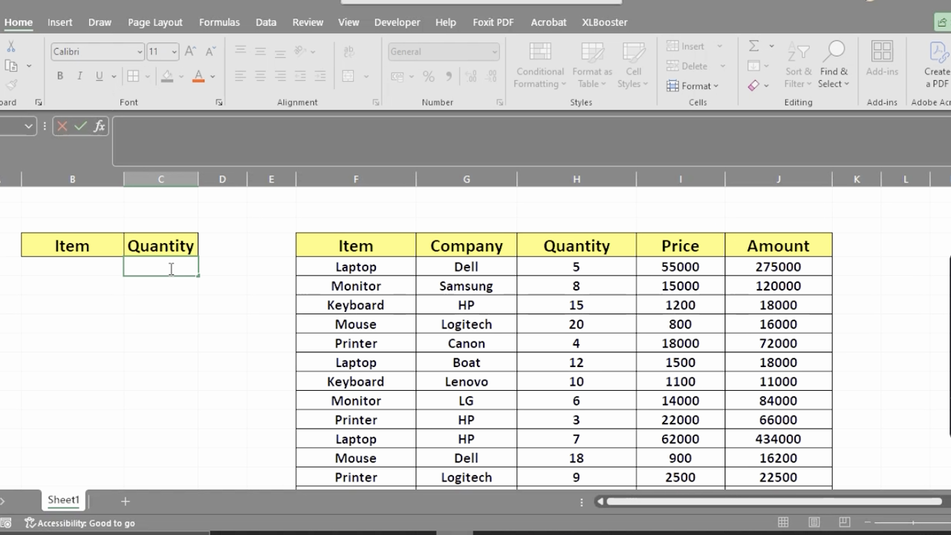
type("=dsu")
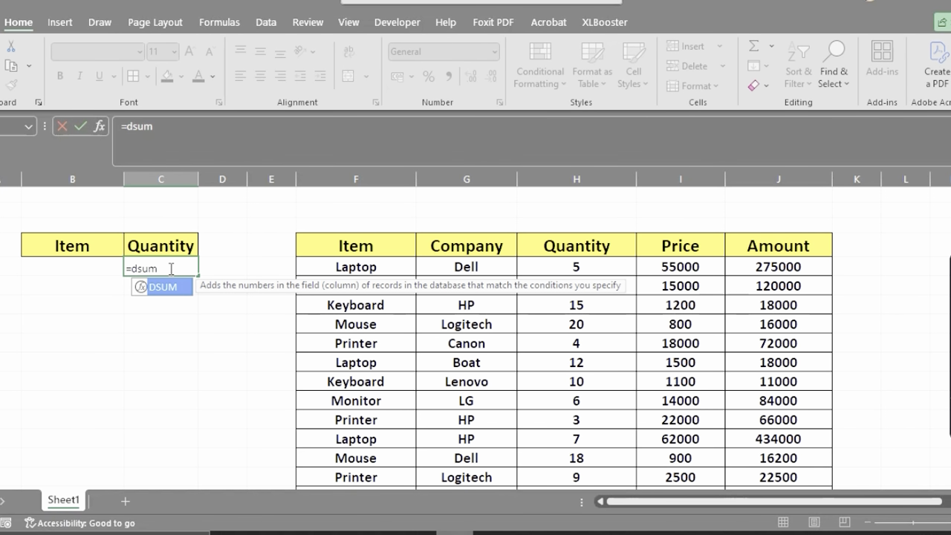
type("m")
key("Tab")
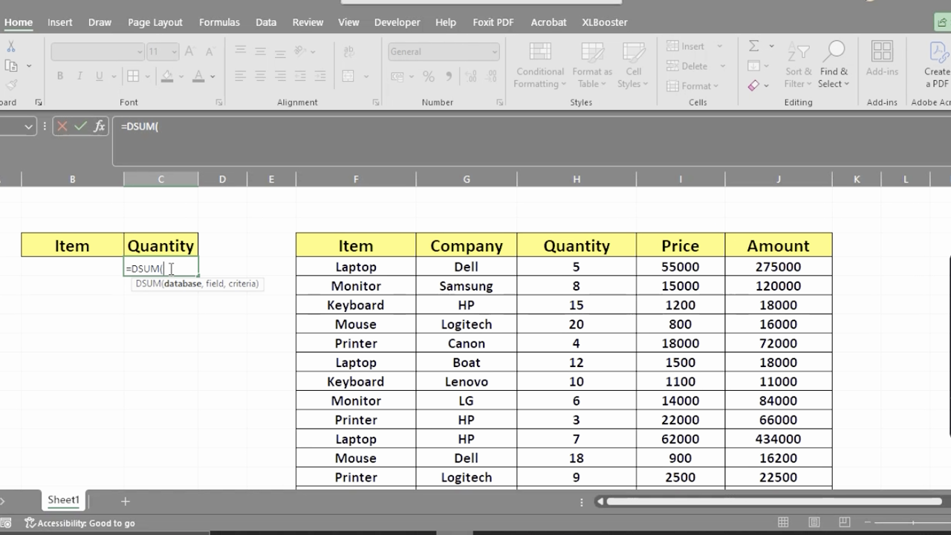
left_click(378, 236)
key("ctrl+shift+Right")
key("ctrl+shift+Down")
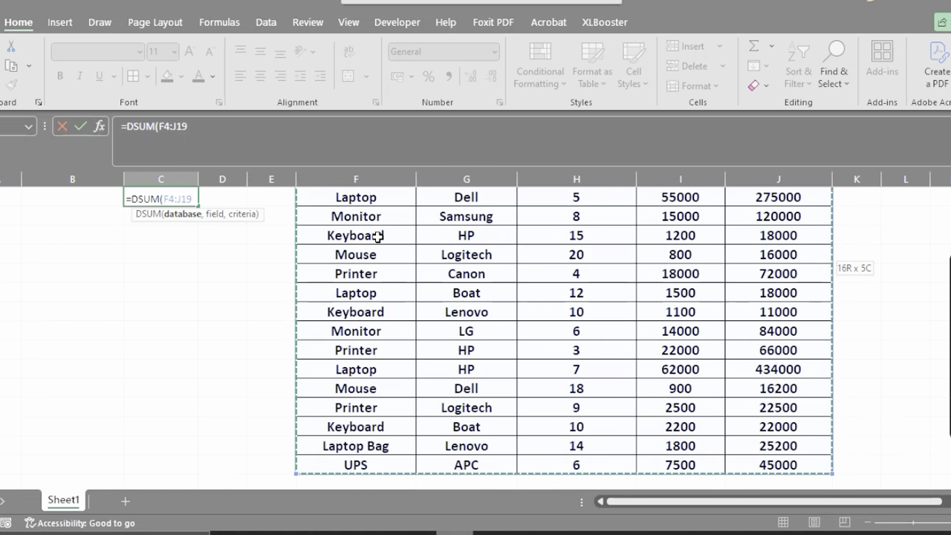
type(",")
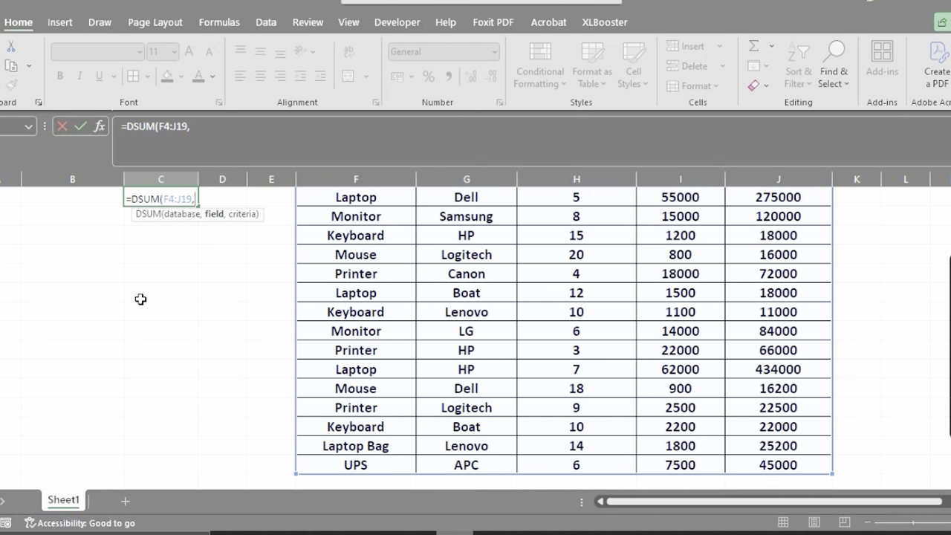
Step: Complete the DSUM formula in C5 with the Quantity header H4 as the field and B4:B5 as the criteria
scroll(140, 299, "up", 2)
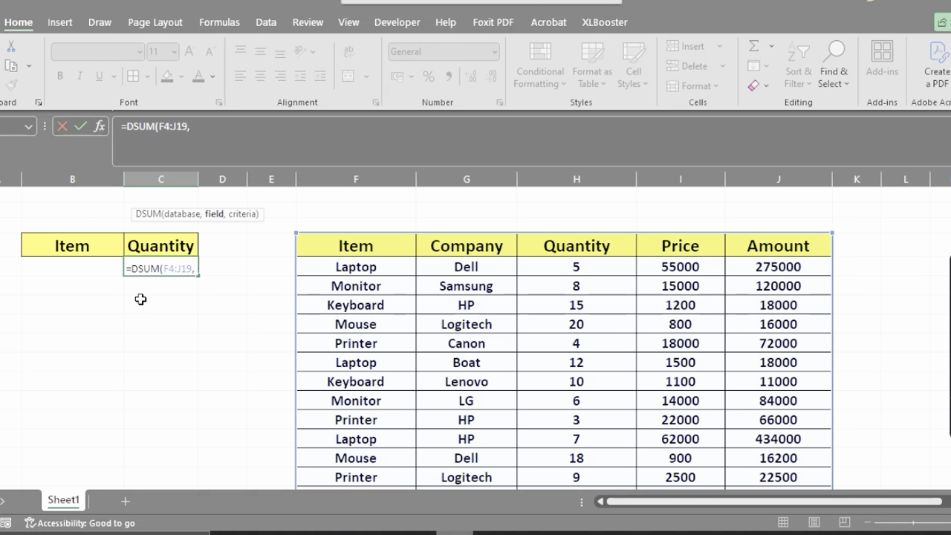
left_click(589, 247)
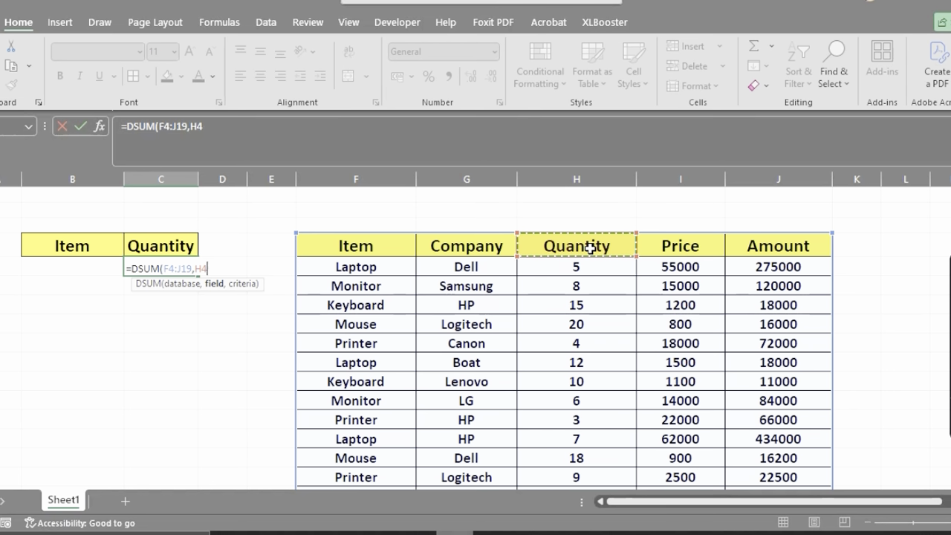
type(",")
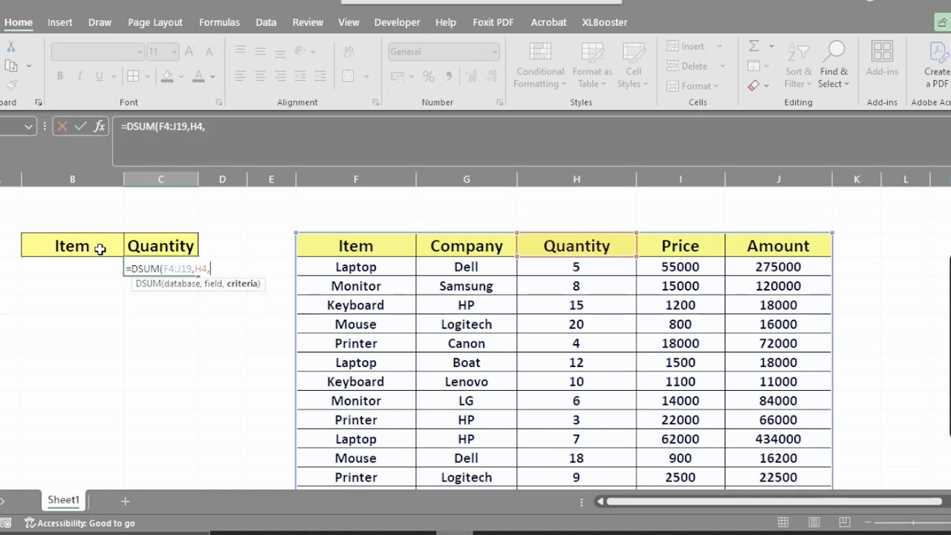
left_click_drag(100, 249, 98, 266)
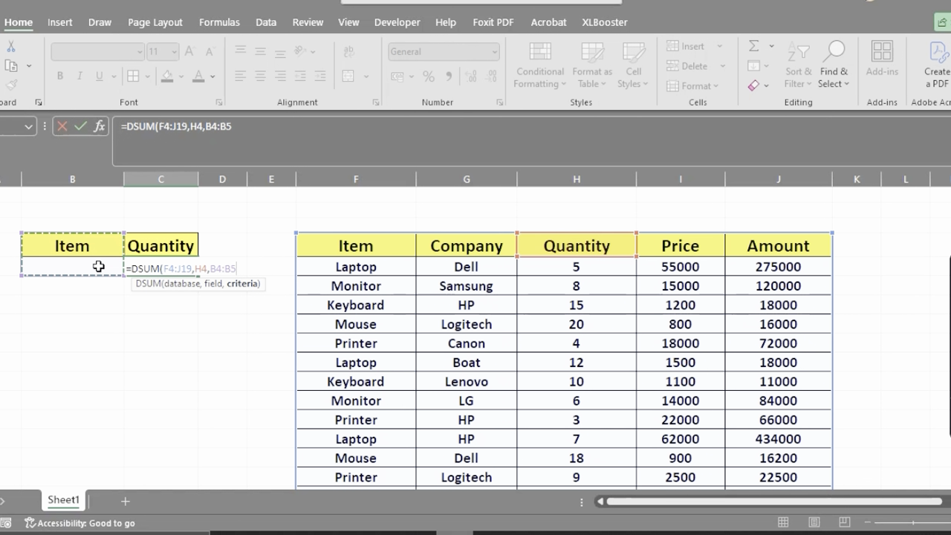
key("Return")
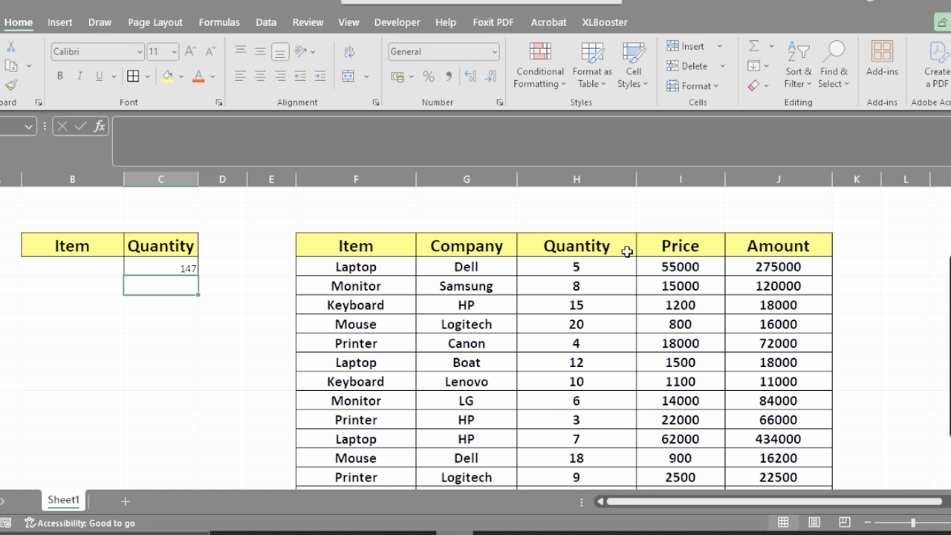
Step: Copy Laptop from the item table into criteria cell B5 and check the laptop quantities in the table
left_click(386, 267)
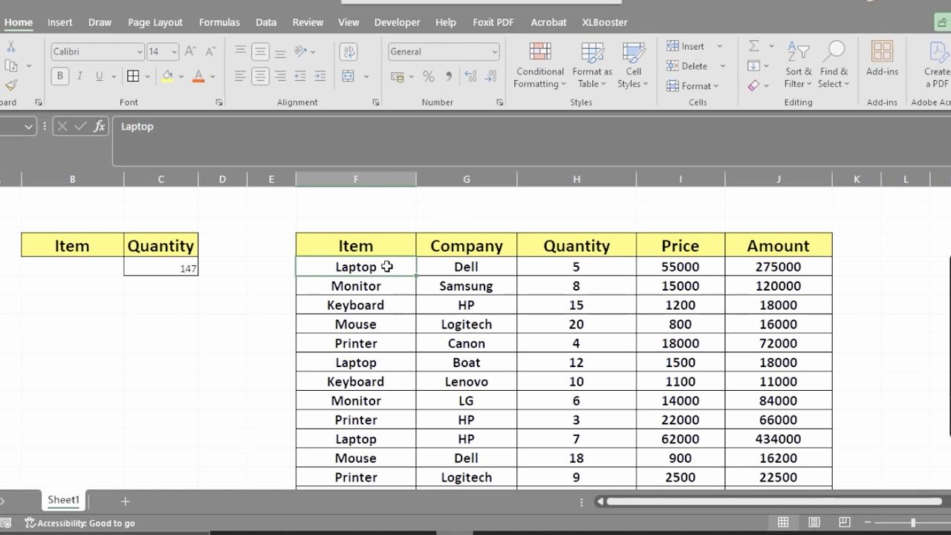
key("ctrl+c")
left_click(73, 258)
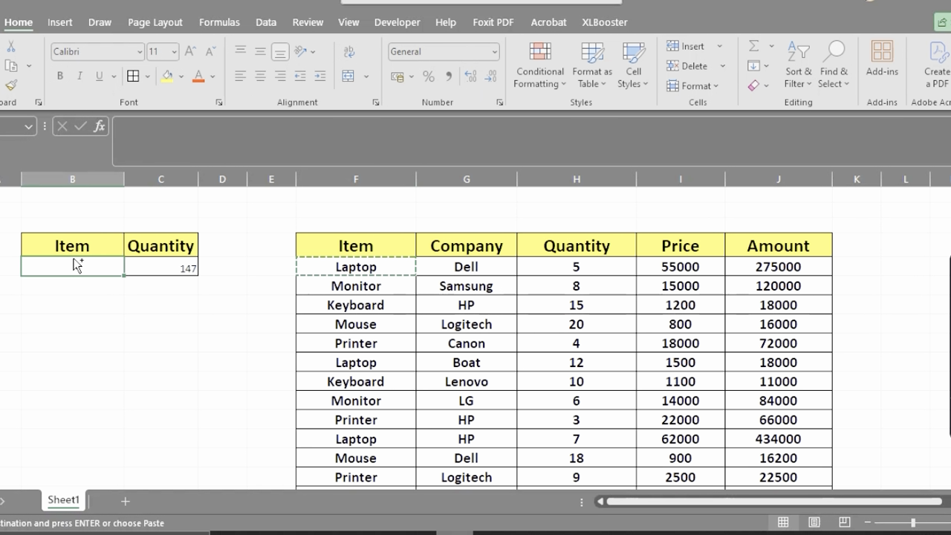
key("ctrl+v")
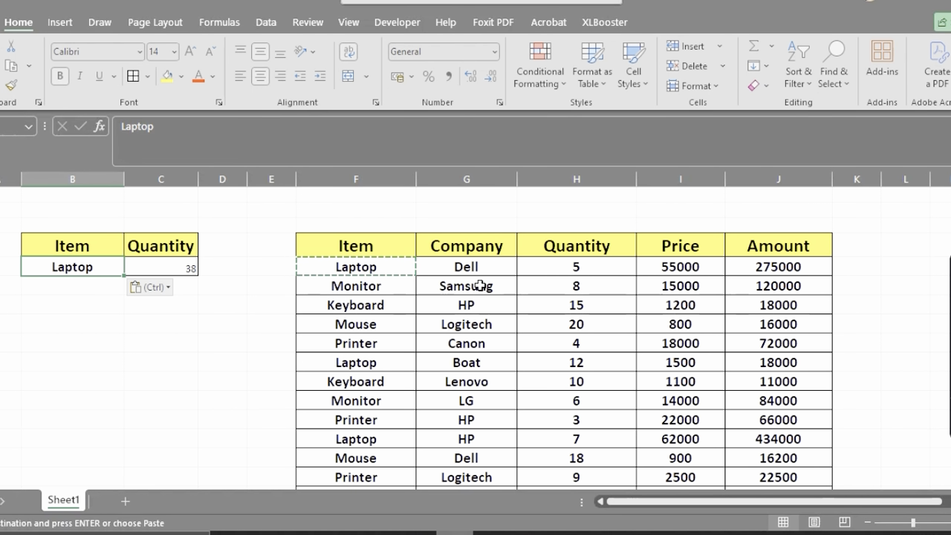
left_click(586, 375)
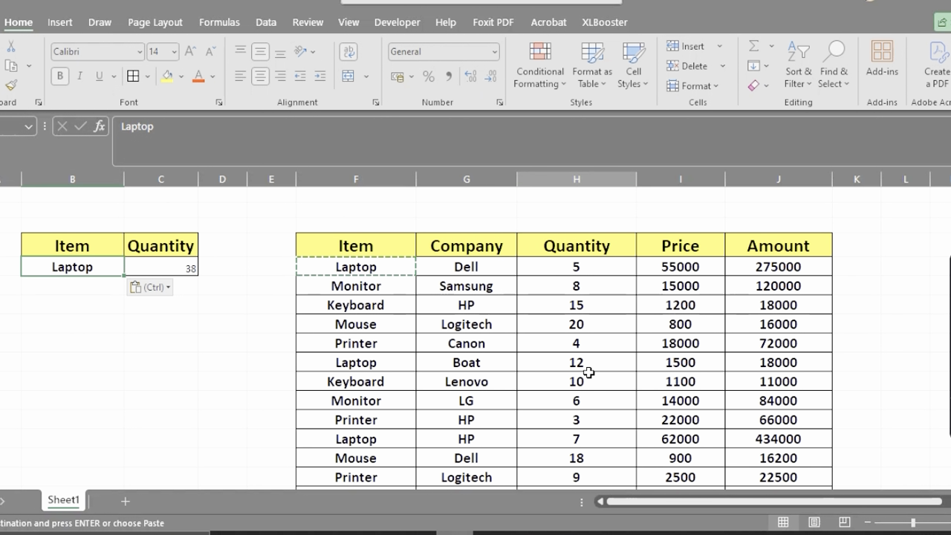
left_click(583, 439)
scroll(583, 438, "down", 3)
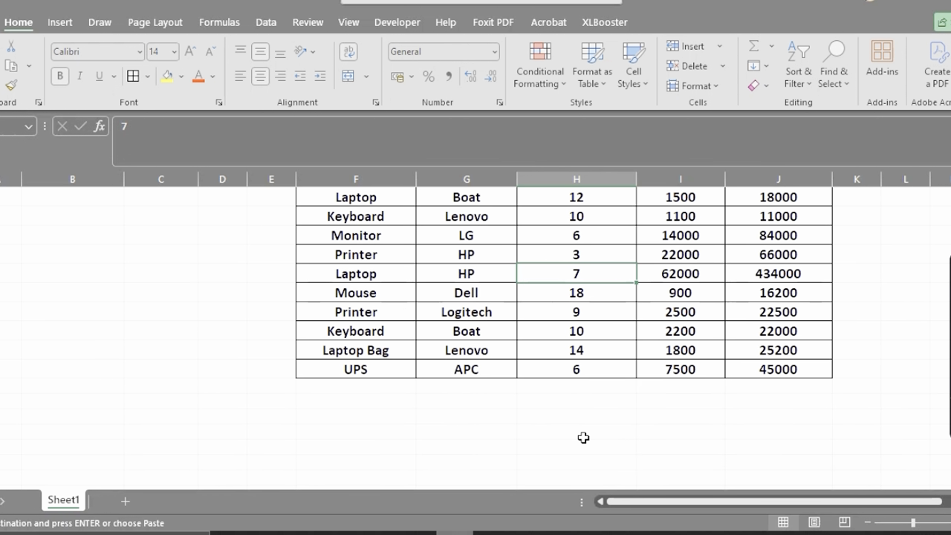
Step: Replace the item in criteria cell B5 with Printer copied from the item table
scroll(583, 438, "up", 1)
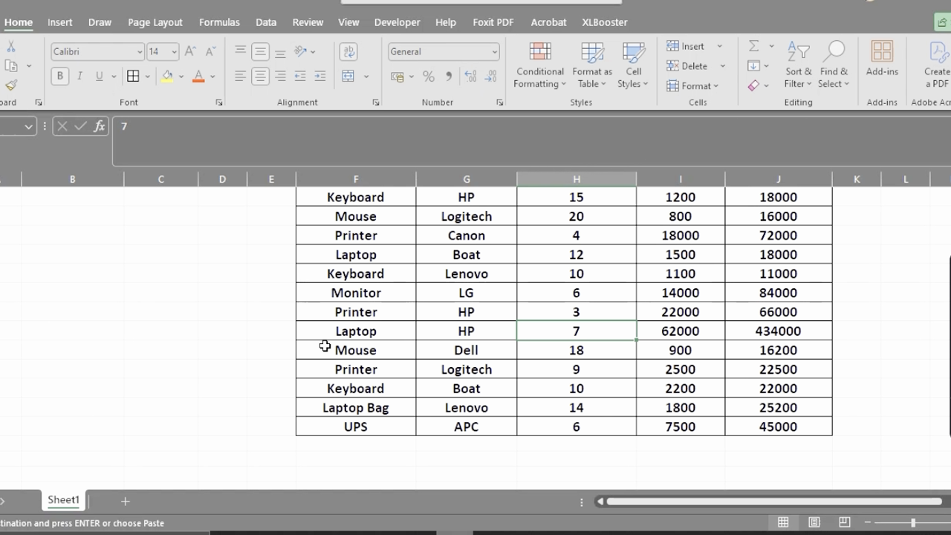
left_click(382, 313)
key("ctrl+c")
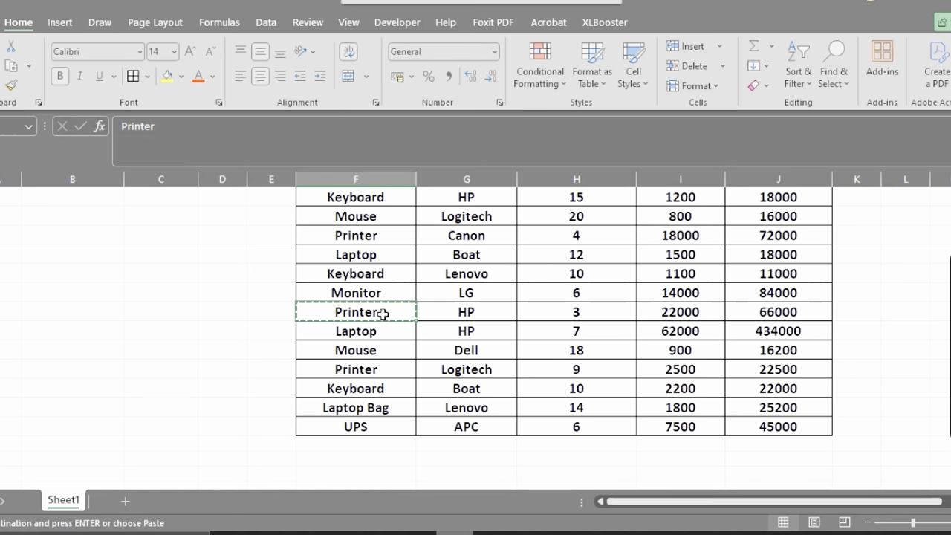
scroll(381, 312, "up", 2)
left_click(92, 265)
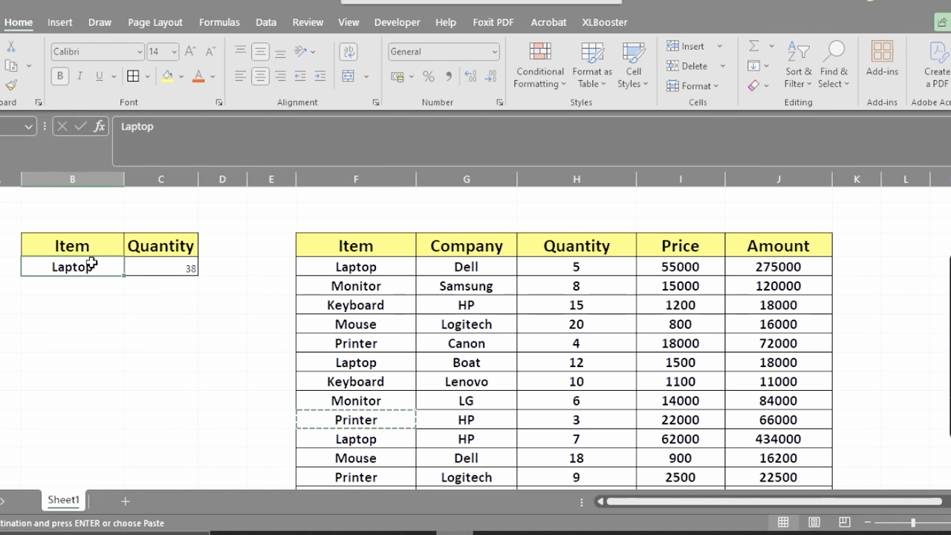
key("ctrl+v")
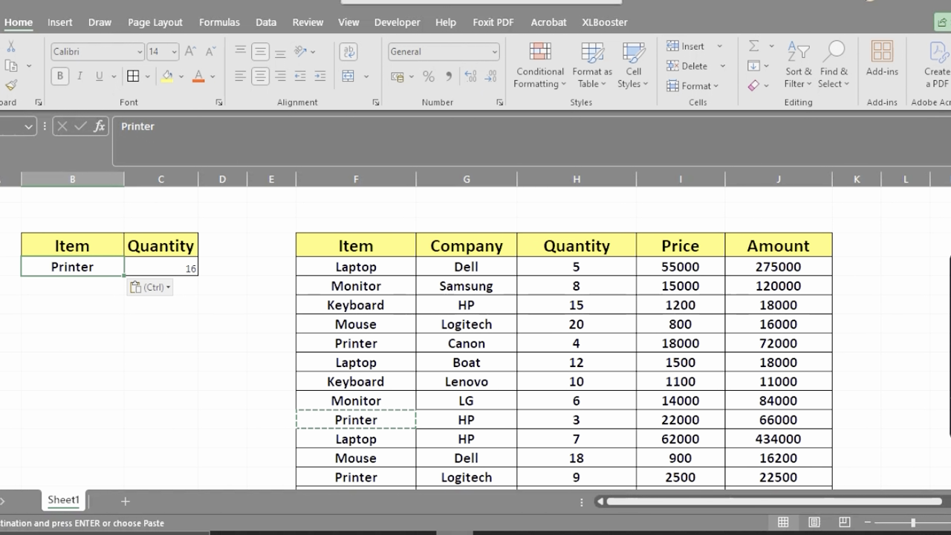
left_click(949, 334)
Step: Replace the item in criteria cell B5 with Keyboard copied from the item table
scroll(872, 335, "down", 1)
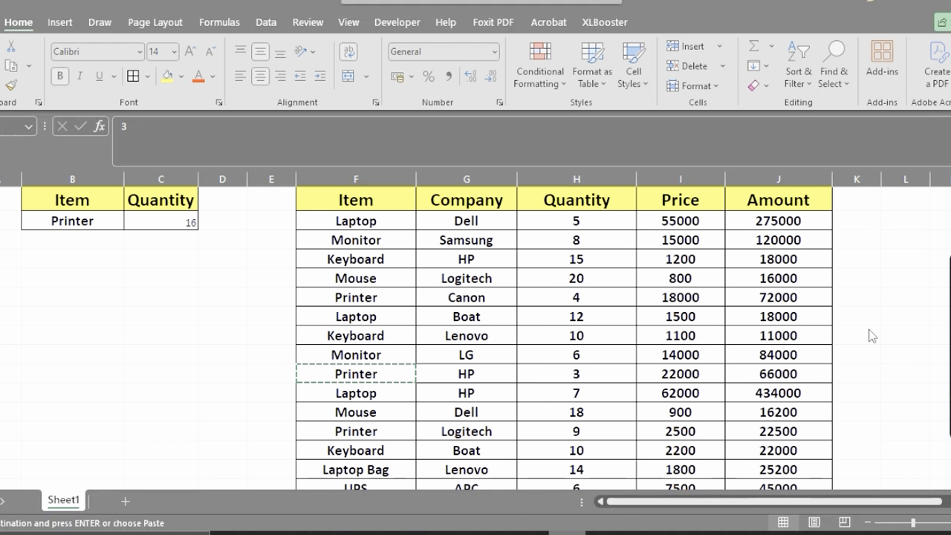
left_click(364, 334)
key("ctrl+c")
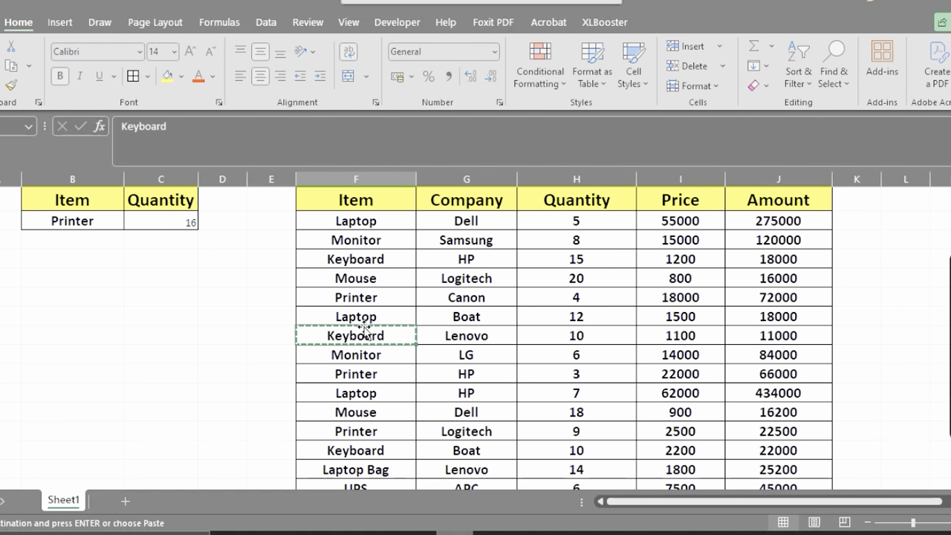
left_click(97, 220)
key("ctrl+v")
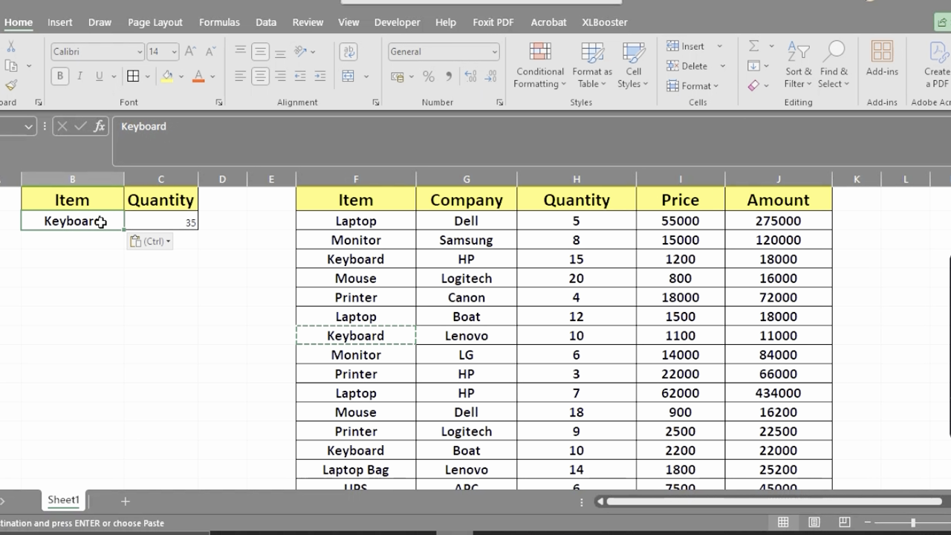
left_click(238, 337)
scroll(238, 337, "up", 1)
scroll(237, 337, "down", 1)
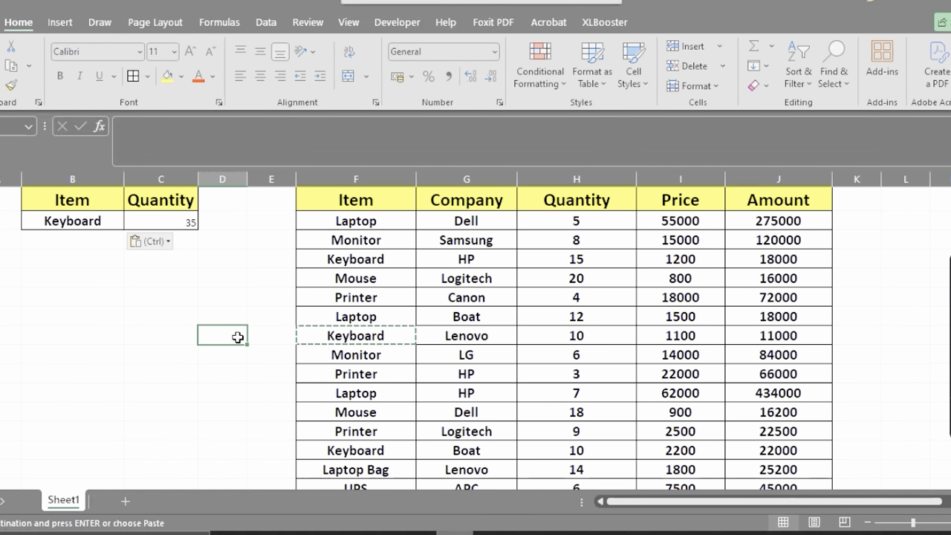
scroll(237, 338, "up", 1)
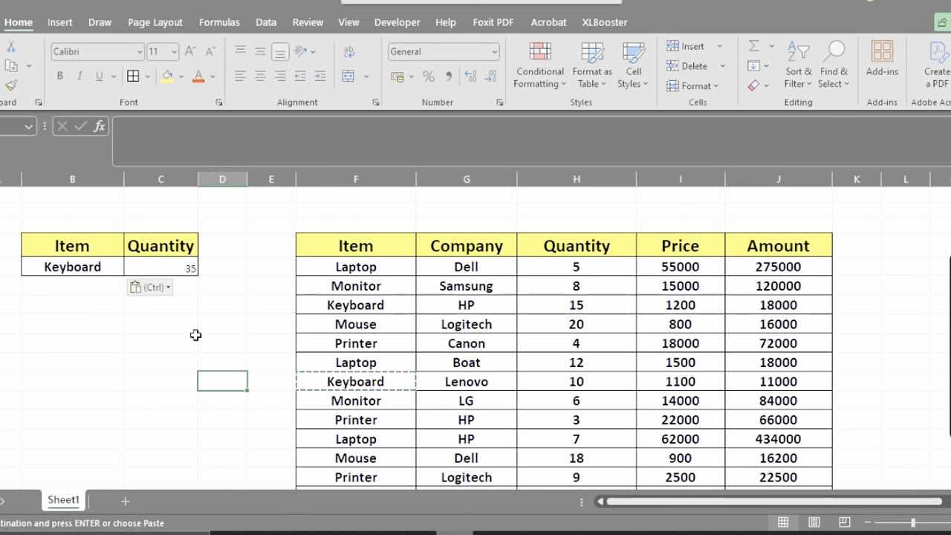
left_click(151, 335)
left_click(271, 328)
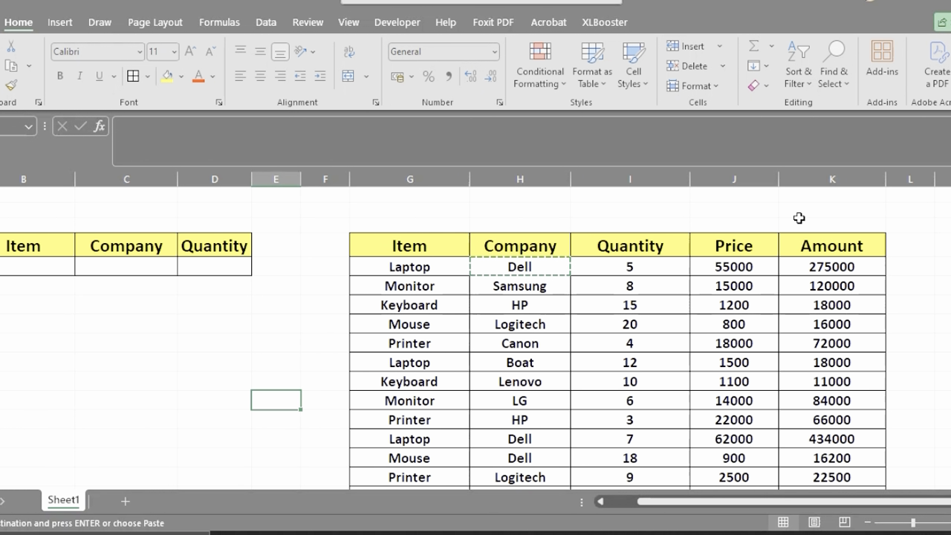
left_click(714, 322)
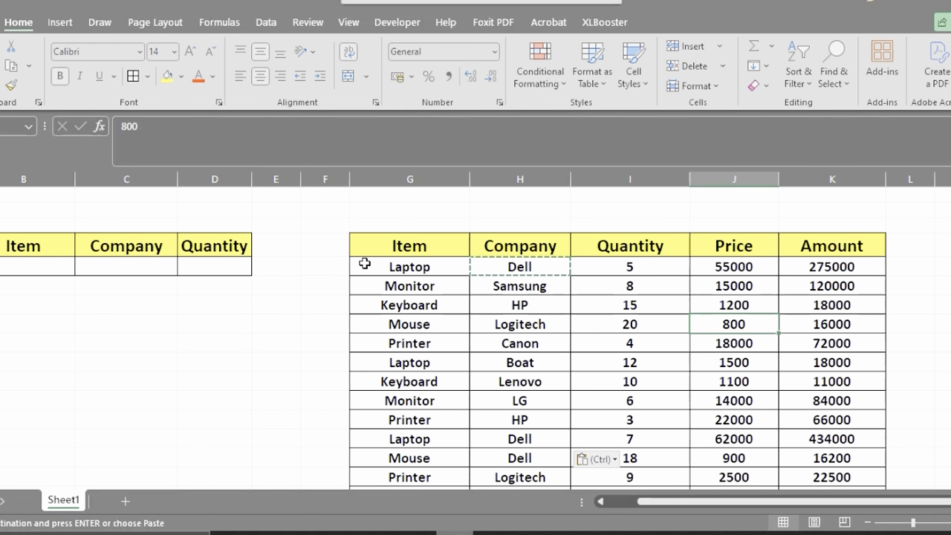
Step: Copy Laptop and Dell from the item table's first record into the Item and Company criteria cells B5 and C5
left_click(399, 267)
key("ctrl+c")
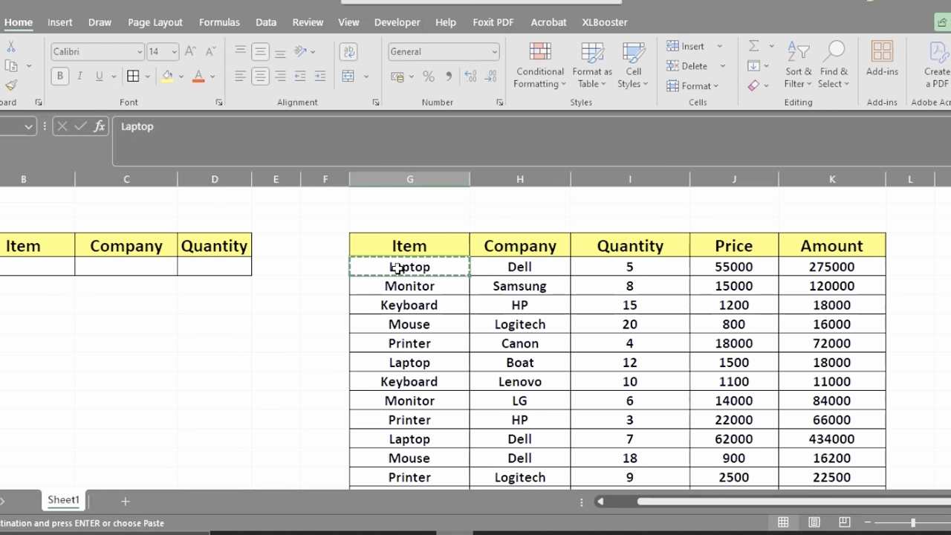
left_click(42, 265)
key("ctrl+v")
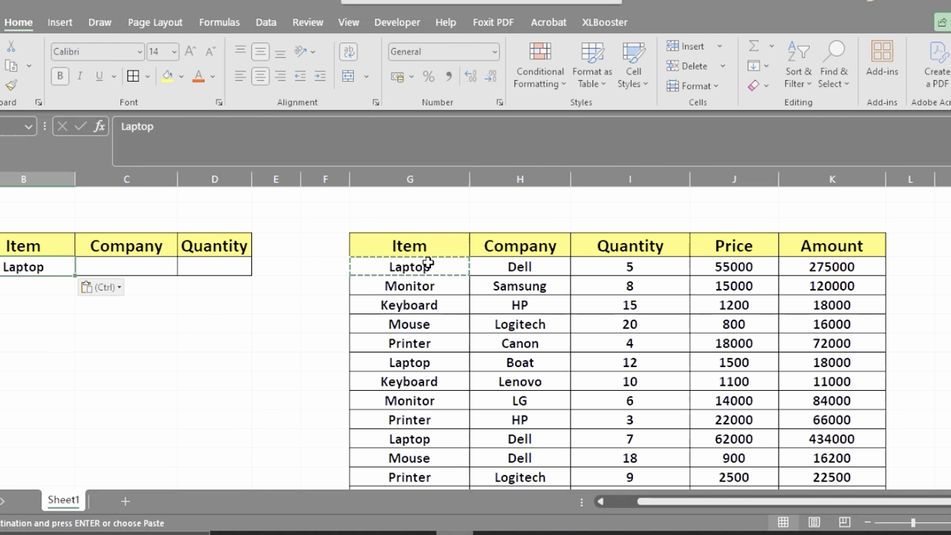
left_click(499, 267)
key("ctrl+c")
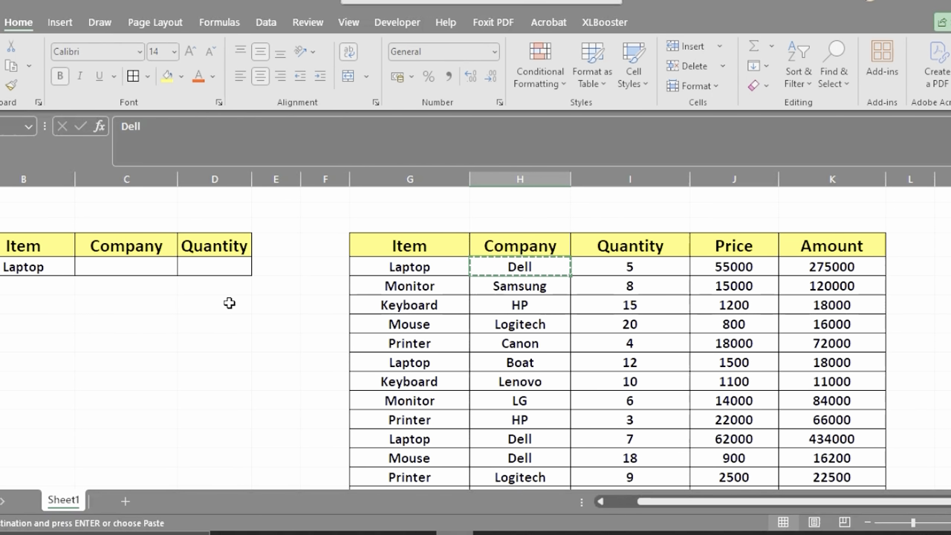
left_click(168, 269)
key("ctrl+v")
left_click(254, 393)
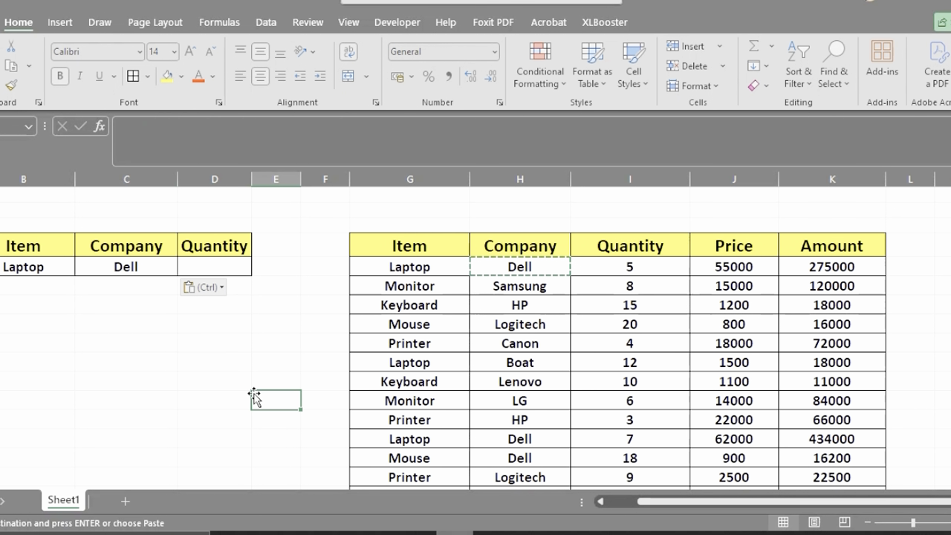
Step: Enter =DSUM(G4:K19,I4,B4:C5) in D5 to total the quantity matching both the Item and Company criteria
left_click(216, 265)
type("=dsu")
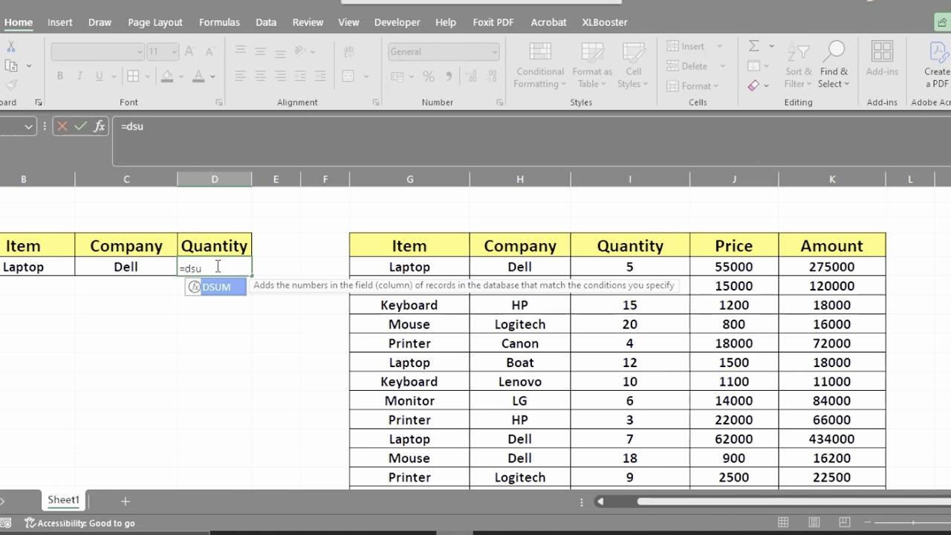
key("Tab")
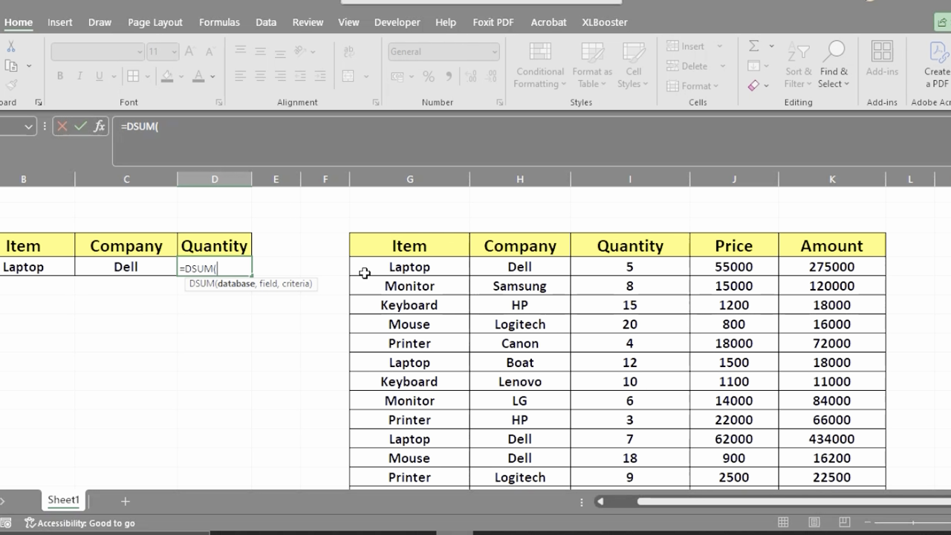
left_click_drag(410, 250, 832, 465)
type(",")
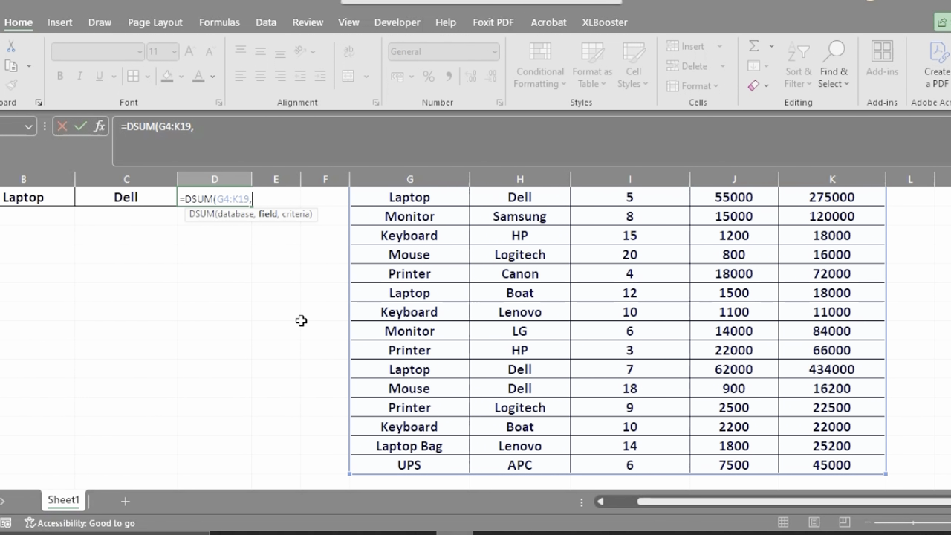
scroll(300, 320, "up", 1)
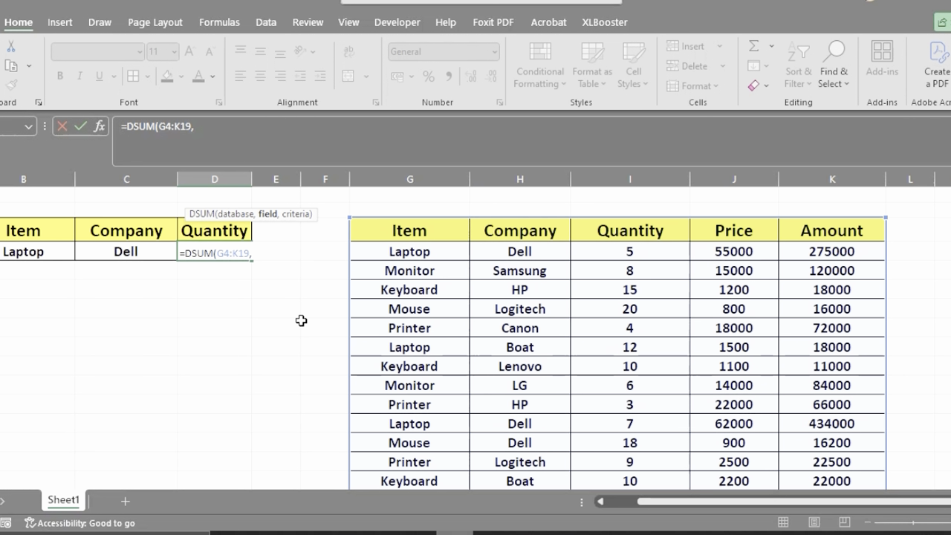
left_click(620, 231)
type(",")
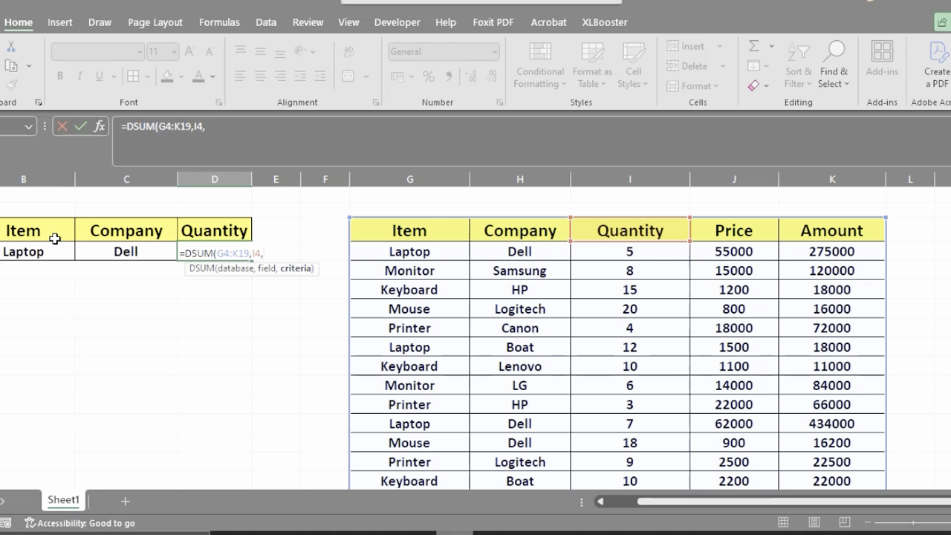
left_click_drag(52, 236, 122, 247)
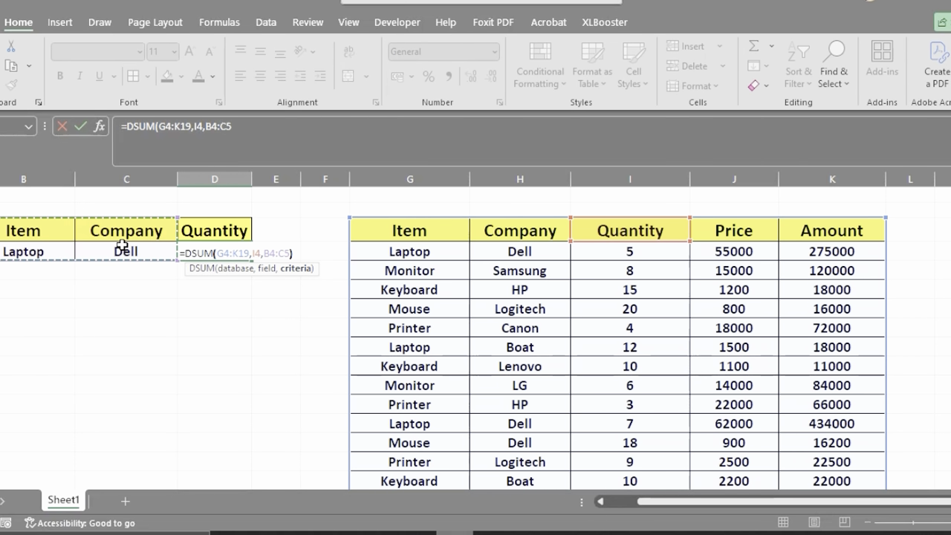
type(")")
key("Return")
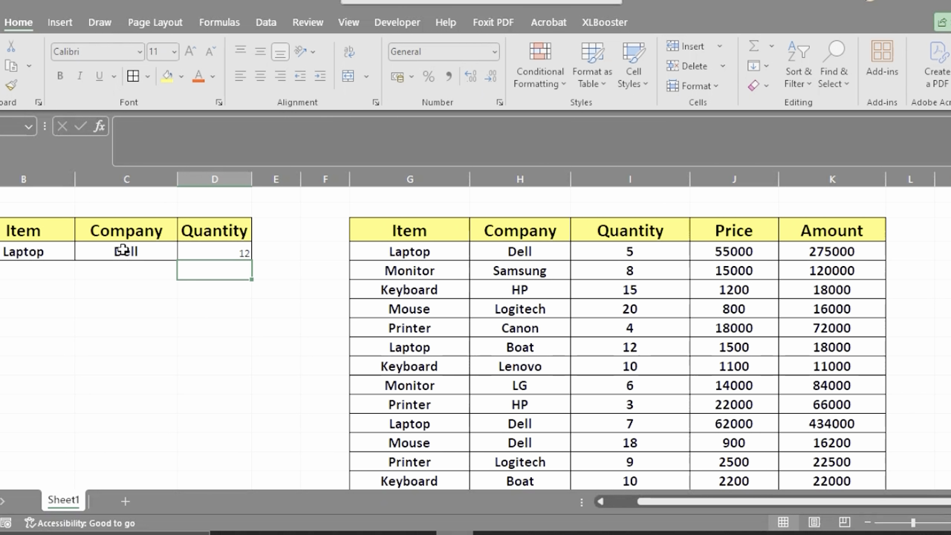
Step: Check the quantities of the Dell laptop records in the item table against the item and company criteria
left_click_drag(59, 253, 112, 251)
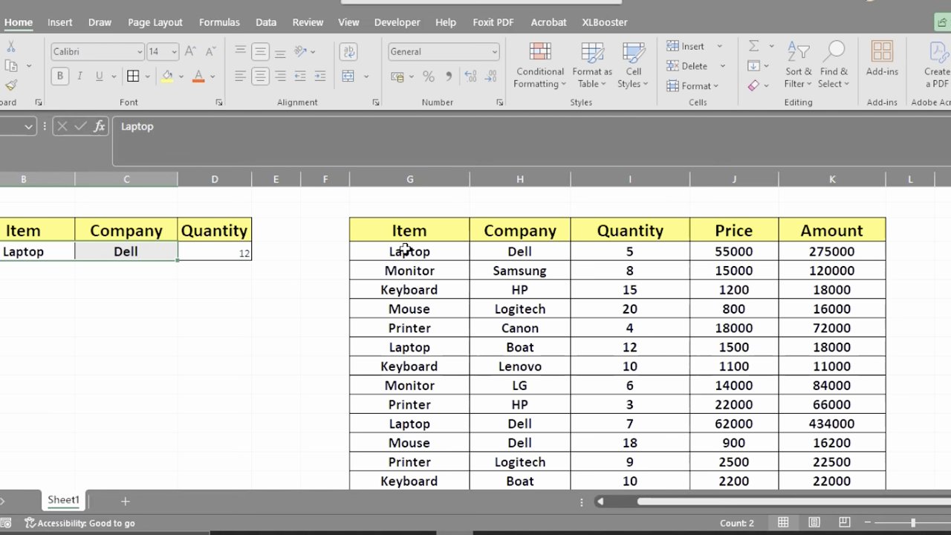
left_click(615, 247)
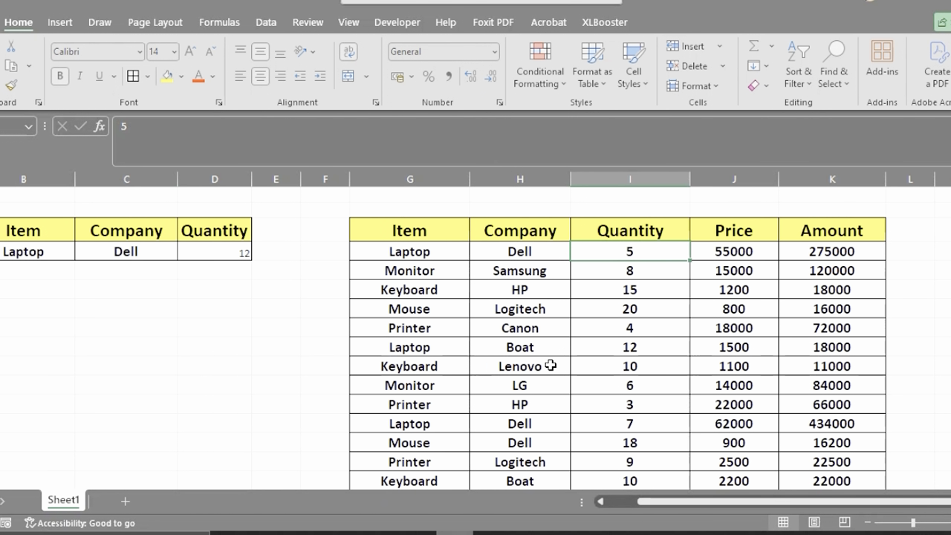
left_click(655, 425)
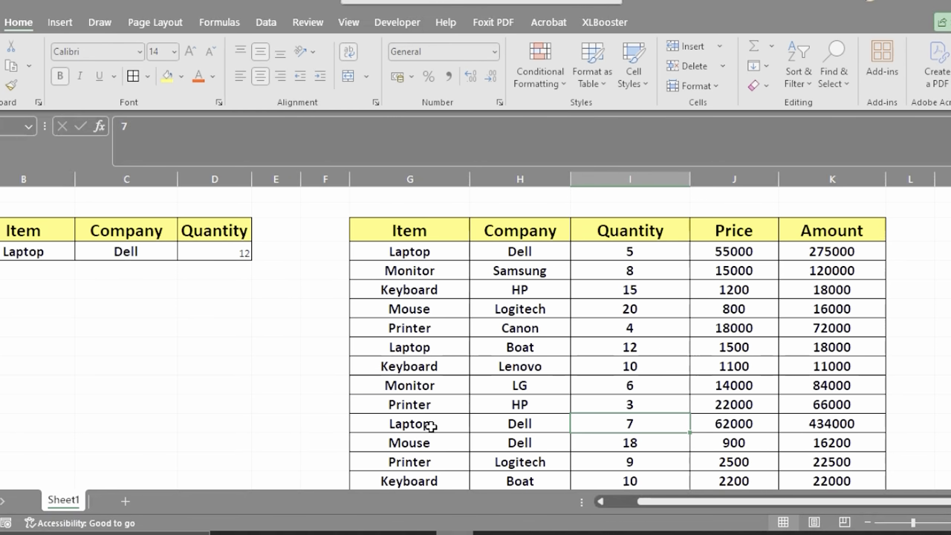
left_click_drag(431, 425, 643, 423)
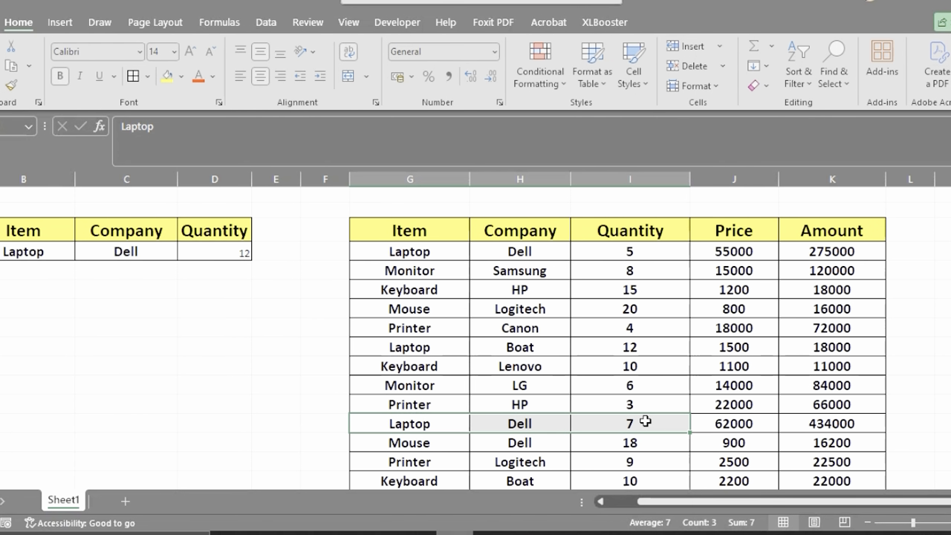
Step: Replace the criteria in B5:C5 with Monitor and LG copied from the item table, and check that record's quantity
left_click(439, 383)
key("shift+Right")
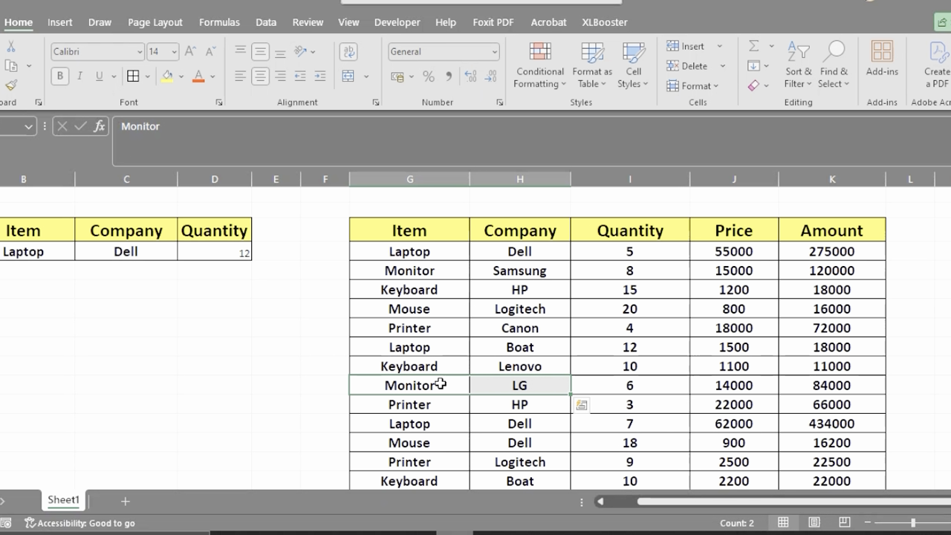
key("ctrl+c")
left_click(52, 248)
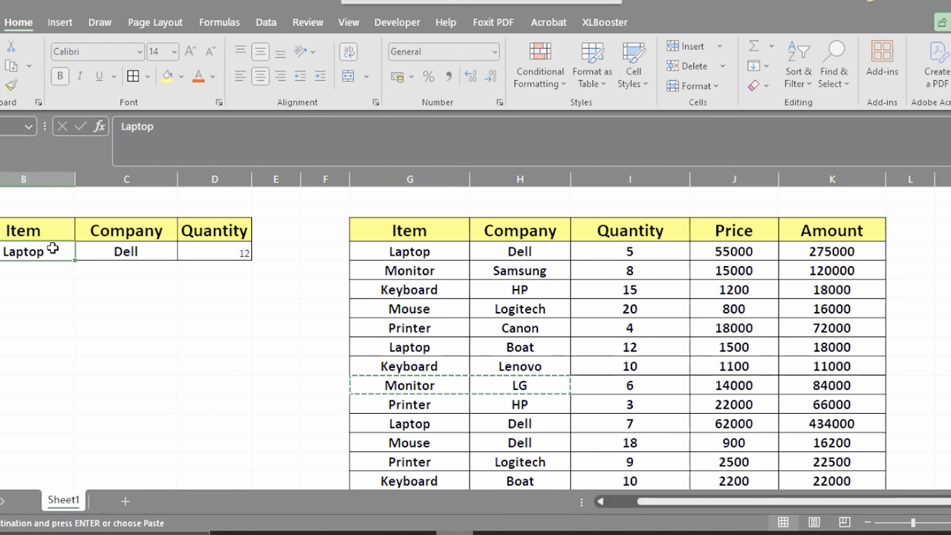
key("ctrl+v")
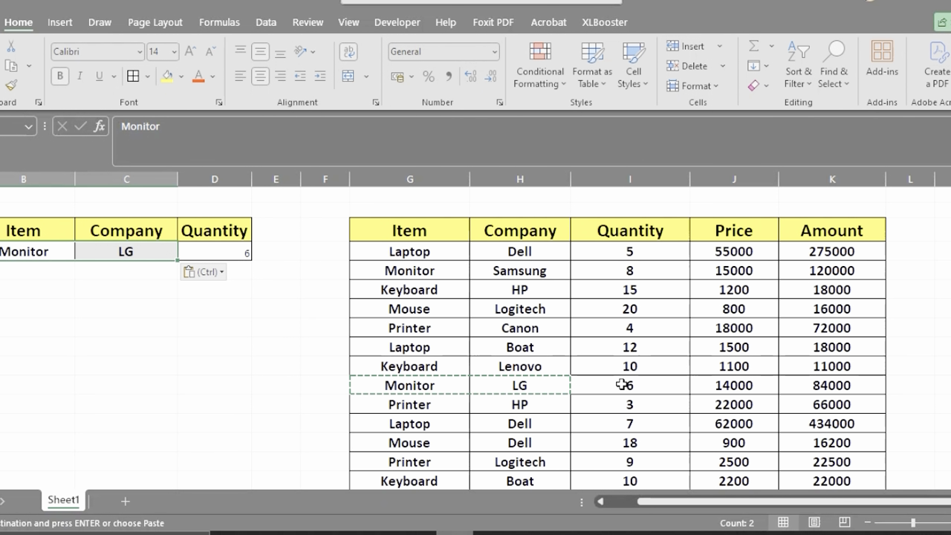
left_click(647, 391)
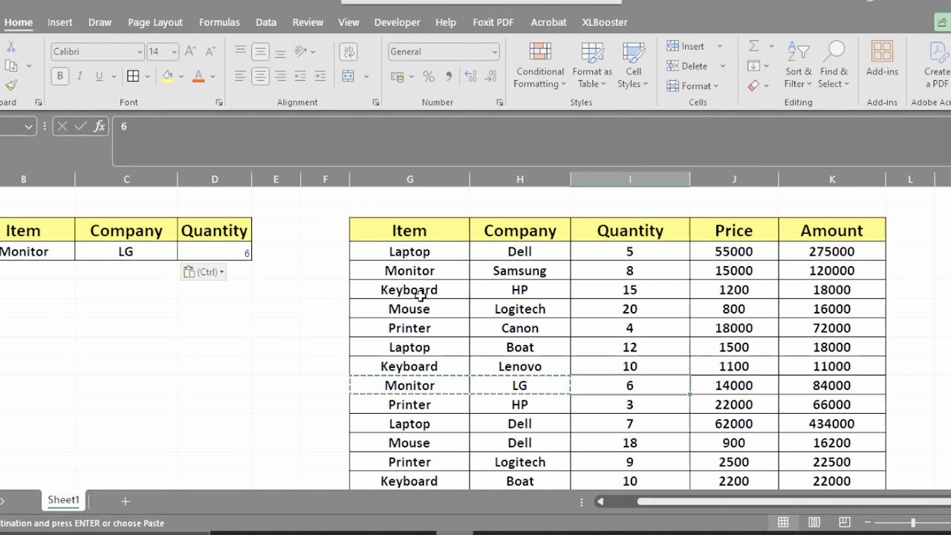
left_click(128, 253)
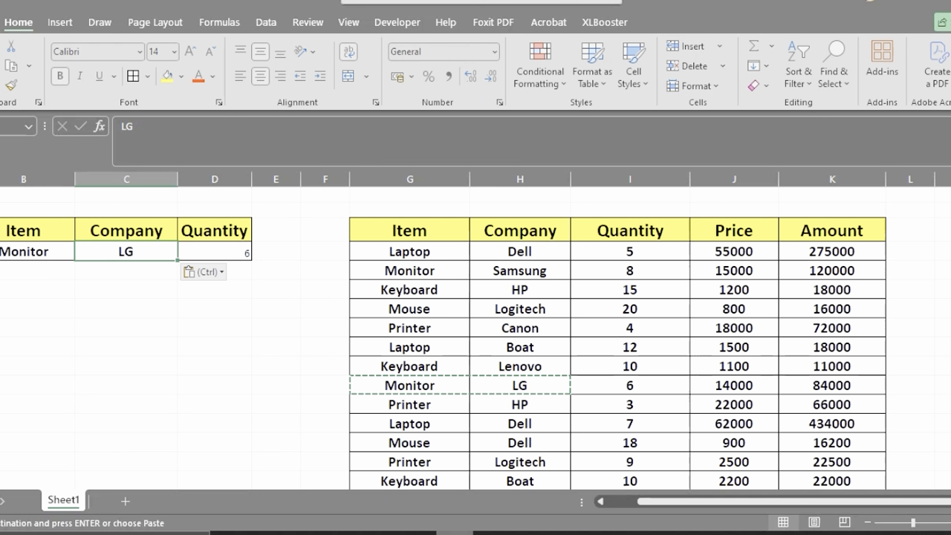
left_click(276, 346)
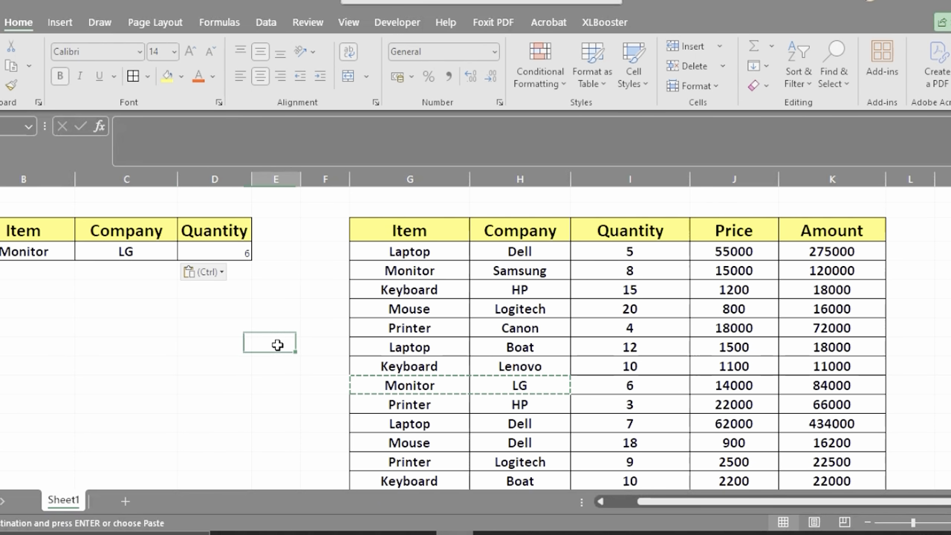
Step: Delete the DSUM formula from D5 so the cell is empty
left_click(238, 255)
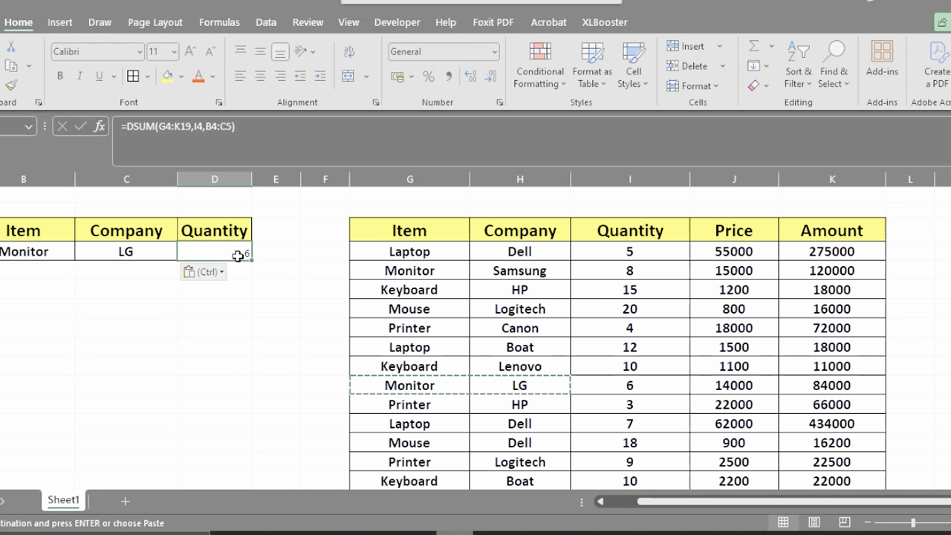
key("F2")
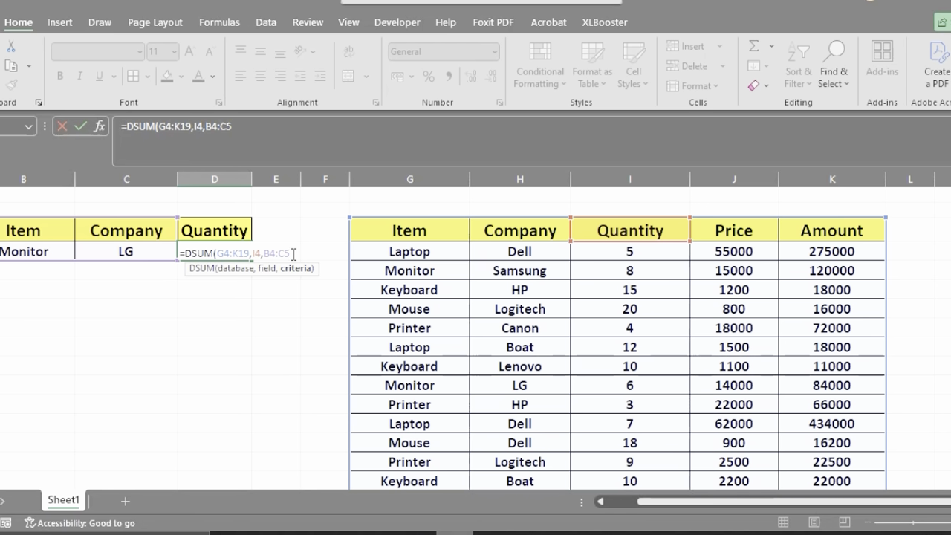
key("BackSpace")
key("BackSpace")
key("BackSpace")
key("BackSpace")
key("BackSpace")
key("BackSpace")
key("BackSpace")
key("BackSpace")
key("BackSpace")
key("BackSpace")
key("BackSpace")
key("BackSpace")
key("BackSpace")
key("BackSpace")
key("BackSpace")
key("BackSpace")
key("BackSpace")
key("BackSpace")
key("BackSpace")
key("BackSpace")
key("Return")
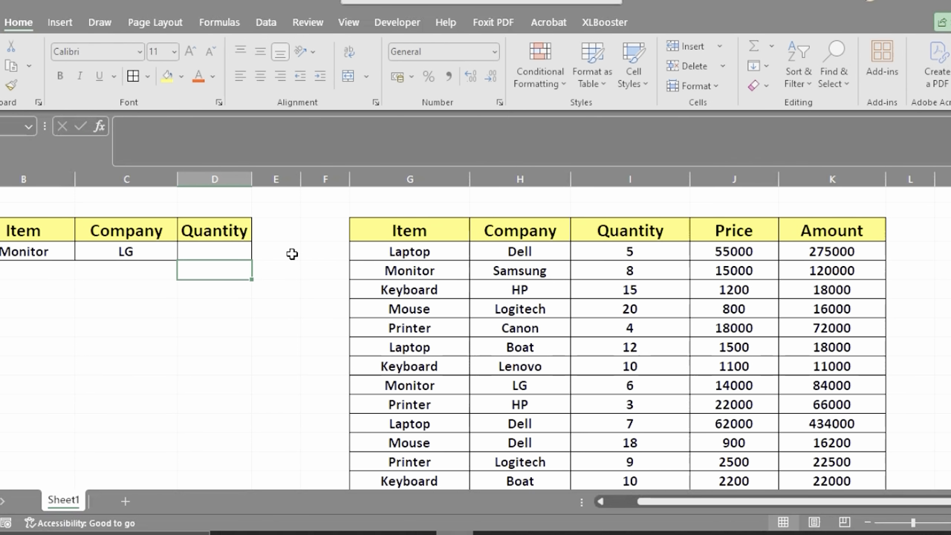
left_click(265, 335)
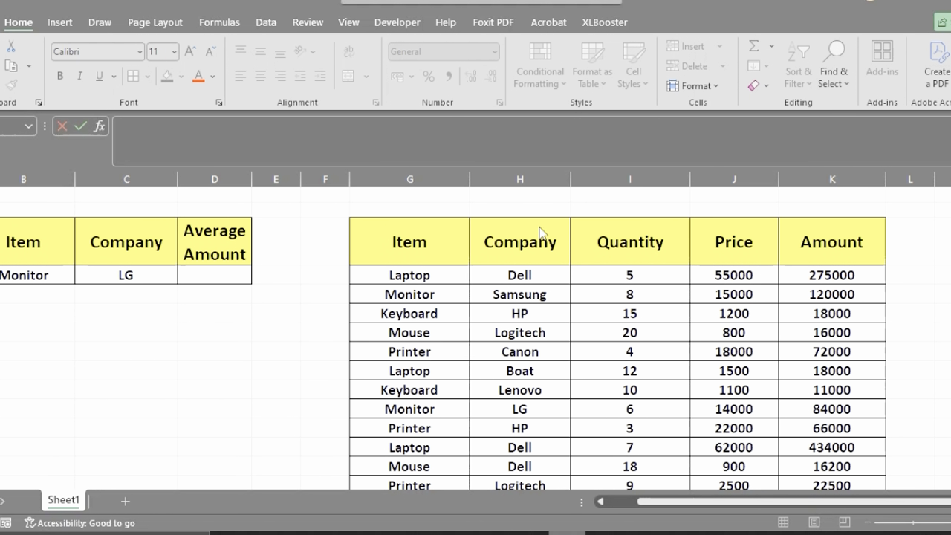
Step: Widen column D, which holds the Average Amount header, leaving cell D5 empty
key("F2")
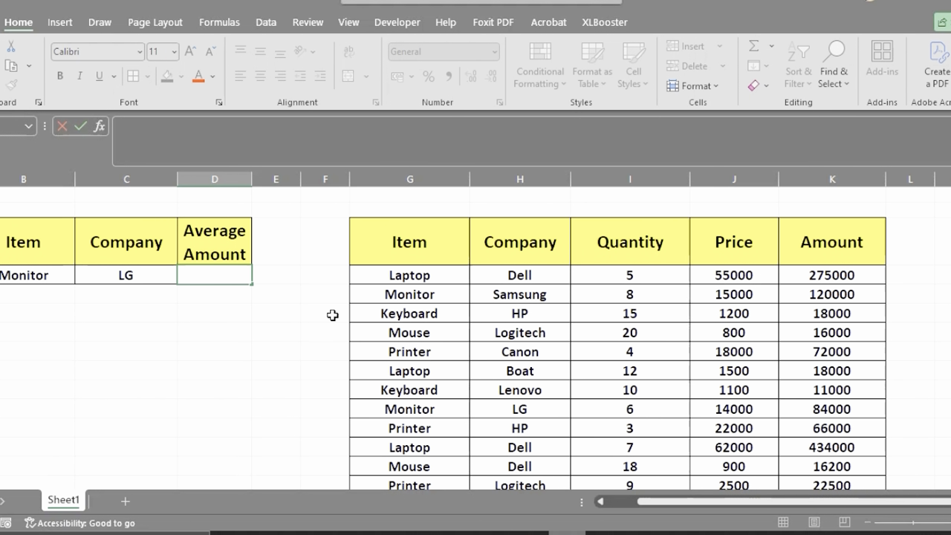
left_click(250, 180)
left_click_drag(251, 182, 290, 189)
left_click(349, 351)
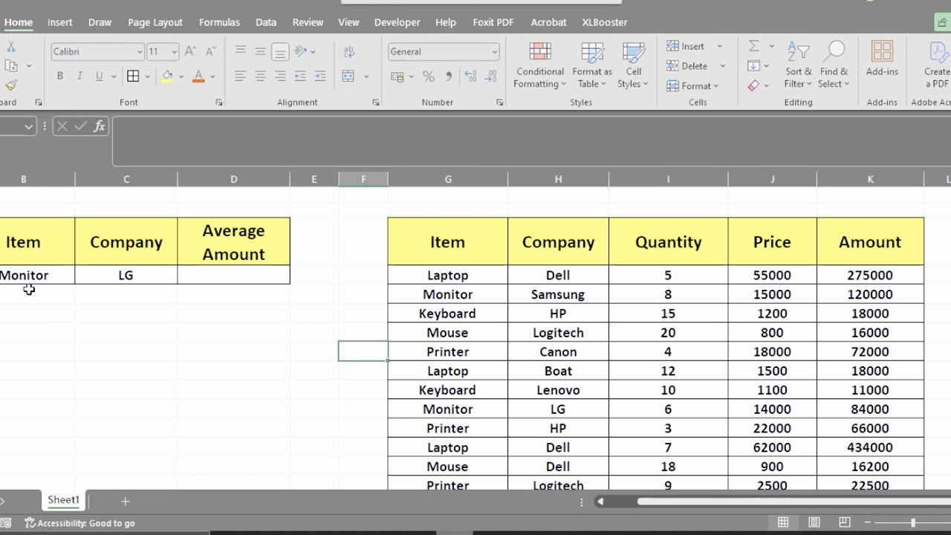
Step: Enter =DSUM(G4:K19,K4,B4:C5) in D5 to total the Amount column for the Monitor and LG criteria
left_click(48, 275)
left_click(118, 282)
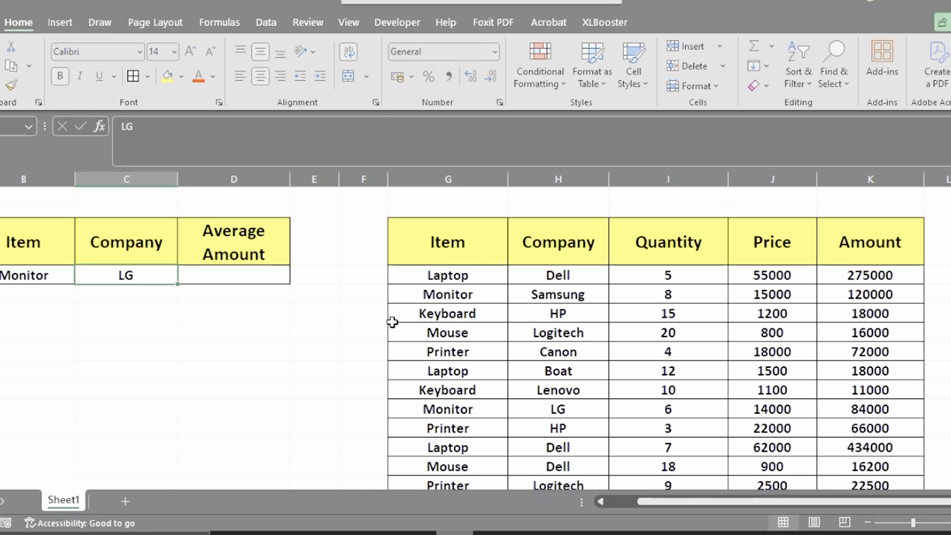
left_click(271, 274)
type("=")
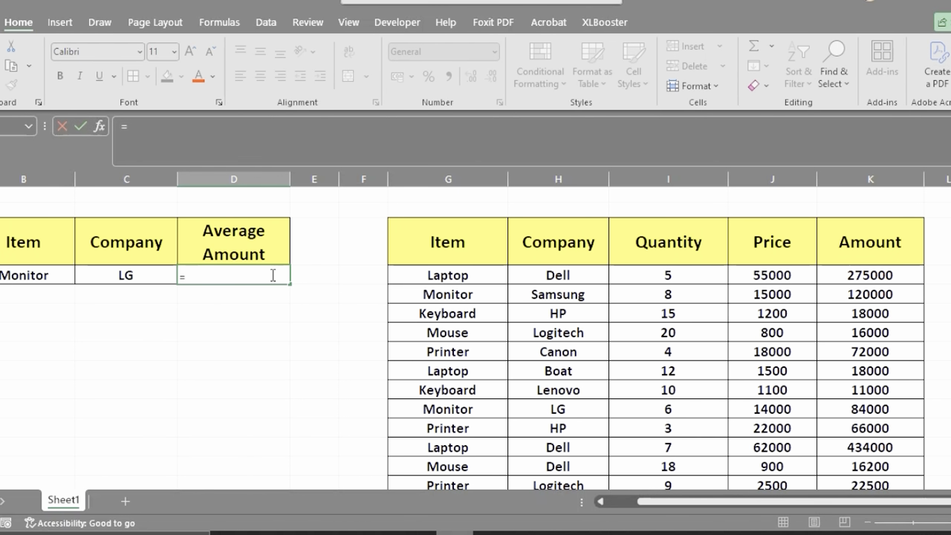
type("dsu")
key("Tab")
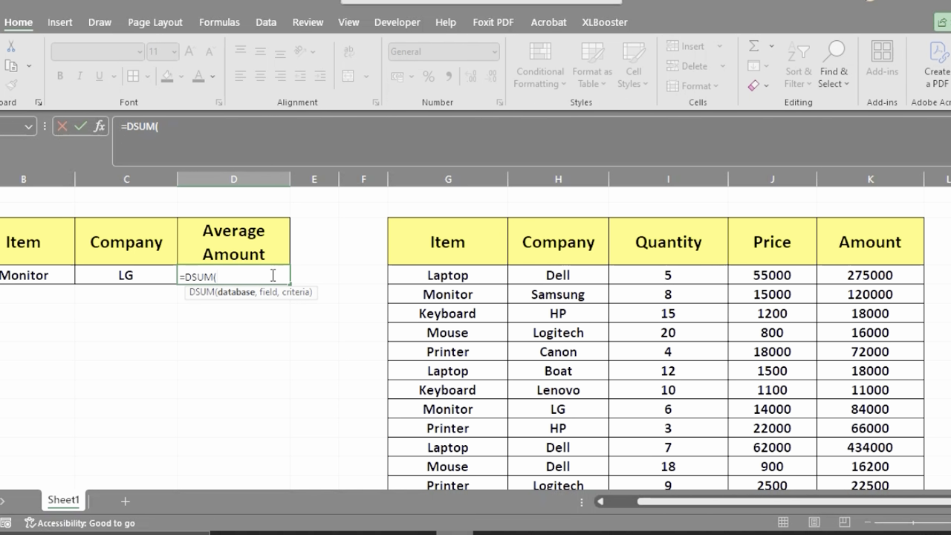
left_click(505, 233)
key("ctrl+shift+Right")
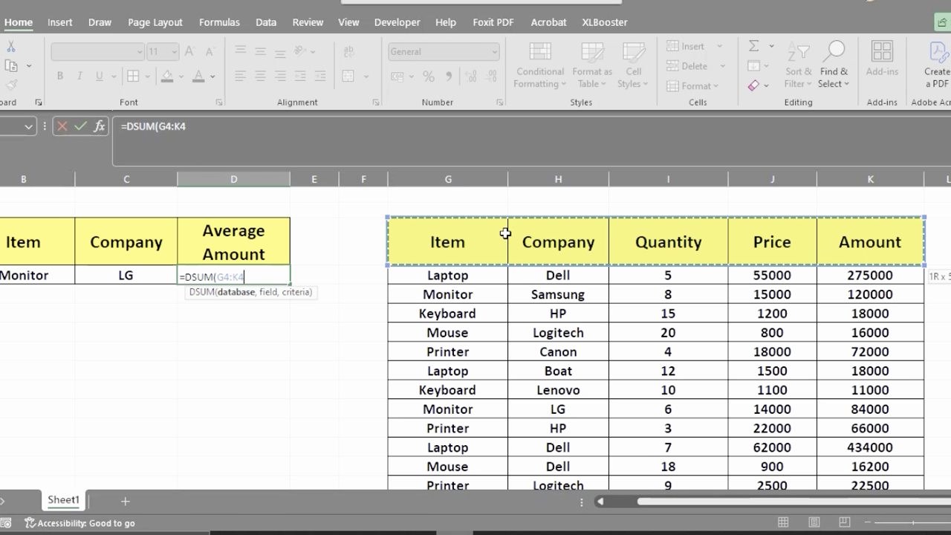
key("ctrl+shift+Down")
type(",")
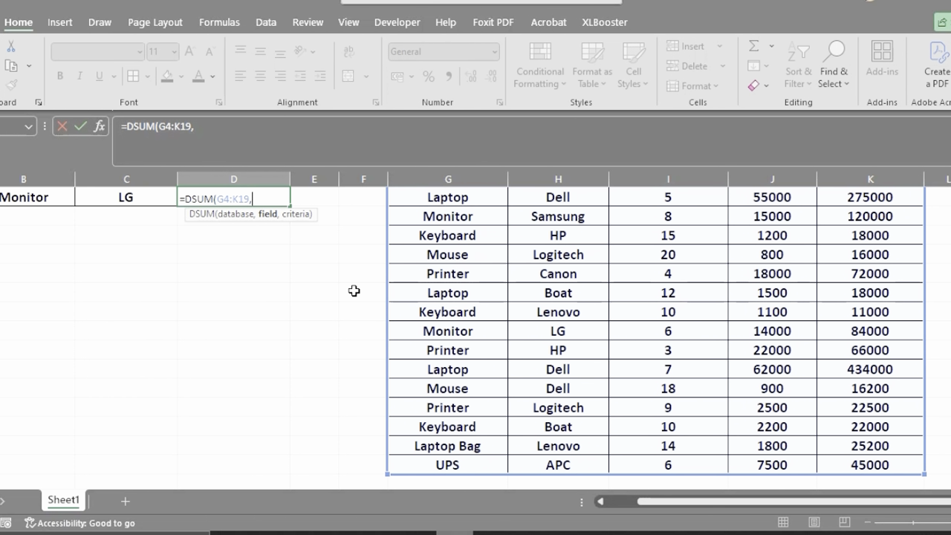
scroll(353, 291, "up", 1)
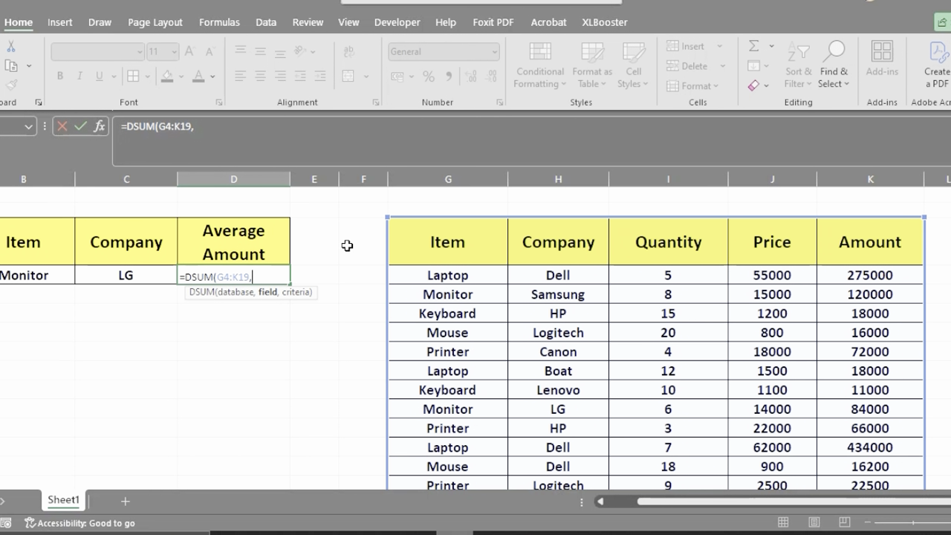
left_click(874, 239)
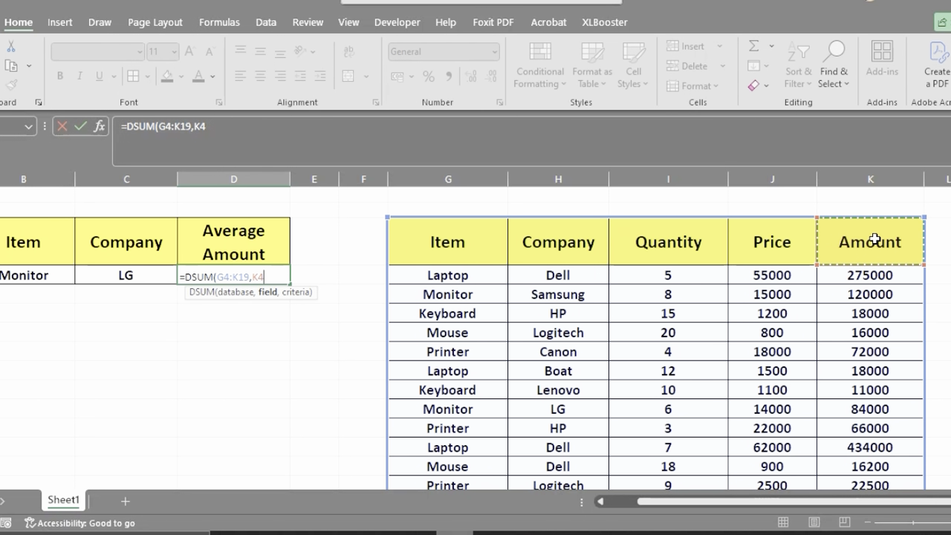
type(",")
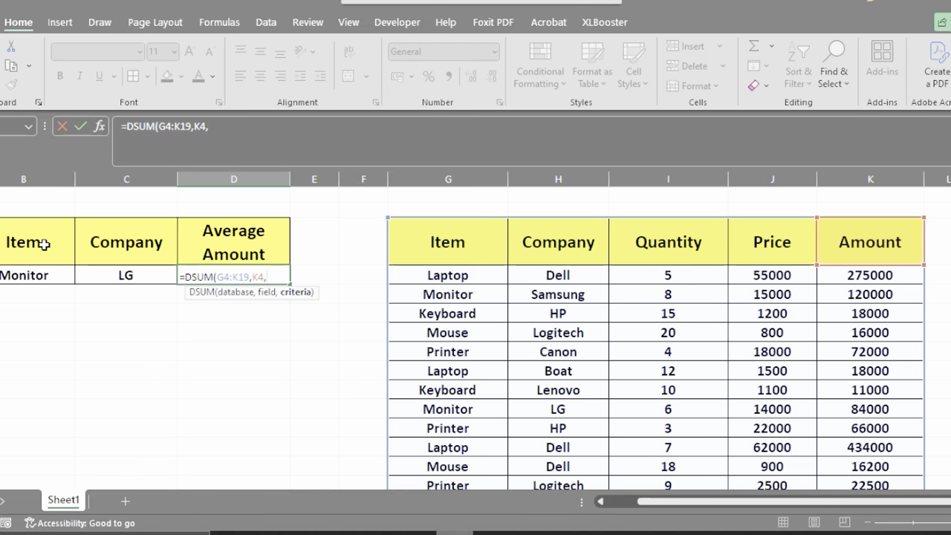
left_click_drag(47, 244, 125, 271)
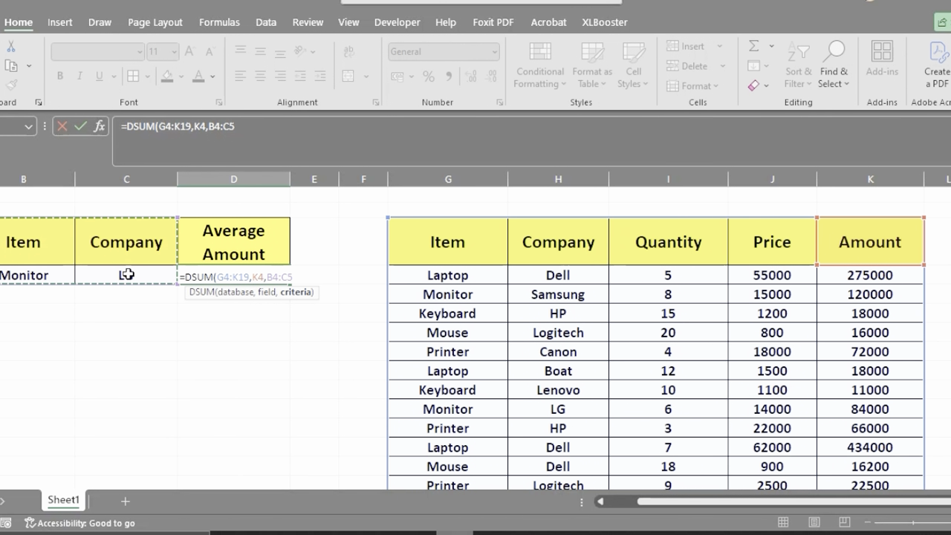
type(")")
key("Return")
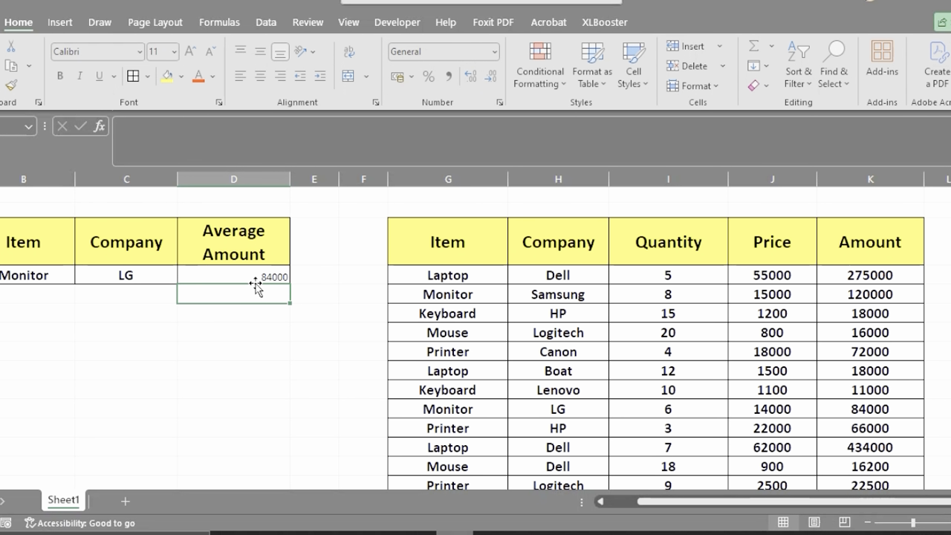
left_click(280, 269)
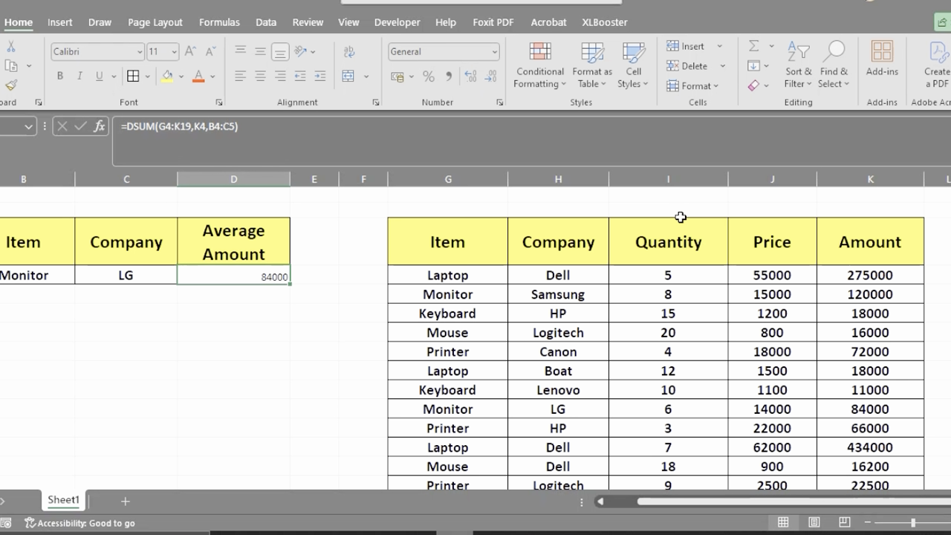
left_click(567, 532)
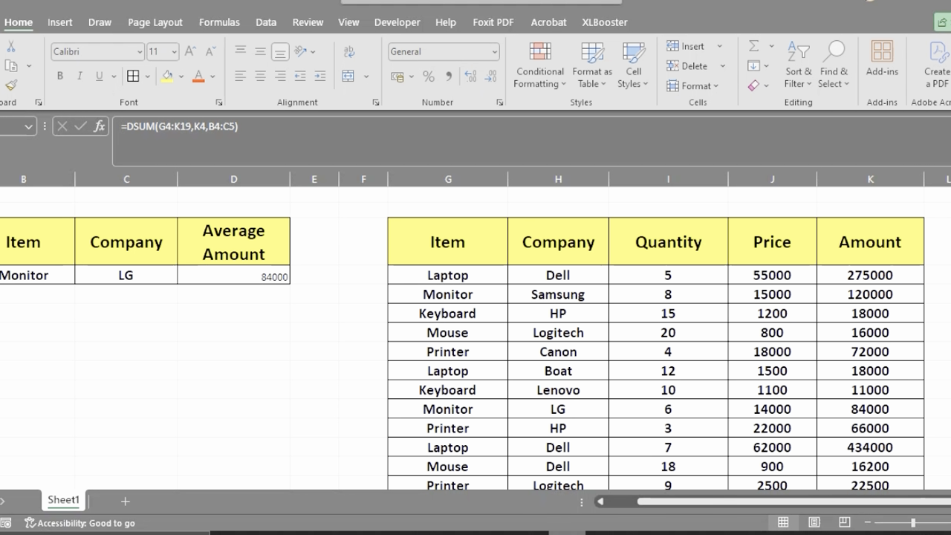
Step: Replace the criteria in B5:C5 with Mouse and Logitech copied from the item table, and check that record's amount
left_click(305, 290)
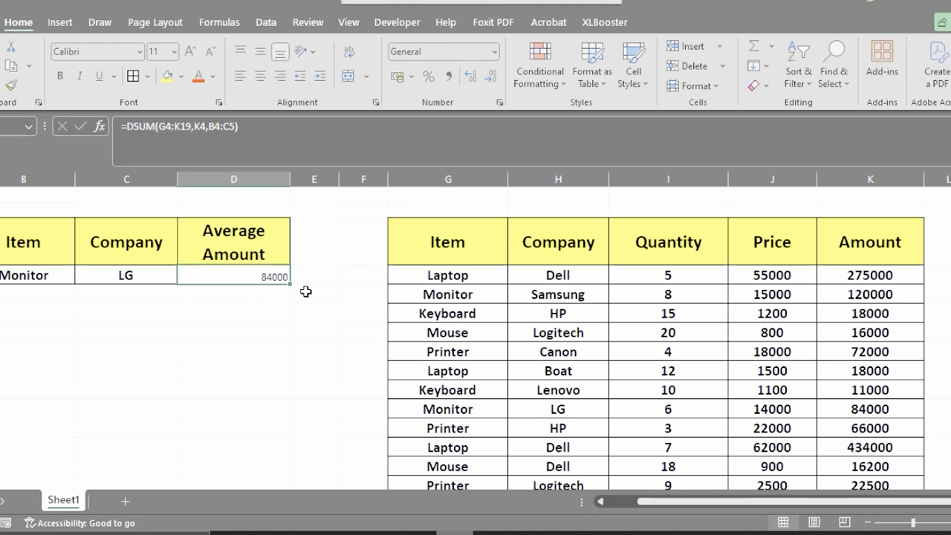
left_click(471, 334)
key("shift+Right")
key("ctrl+c")
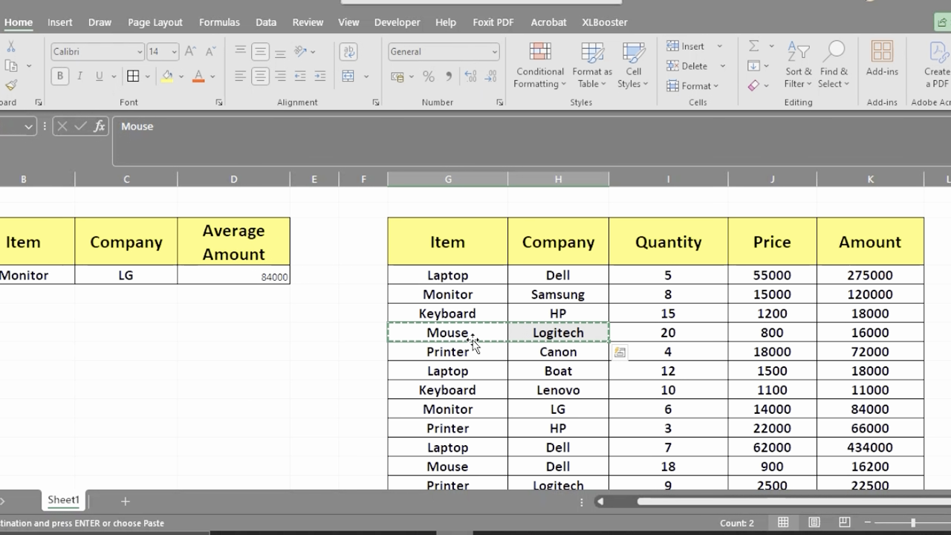
left_click(53, 276)
key("ctrl+v")
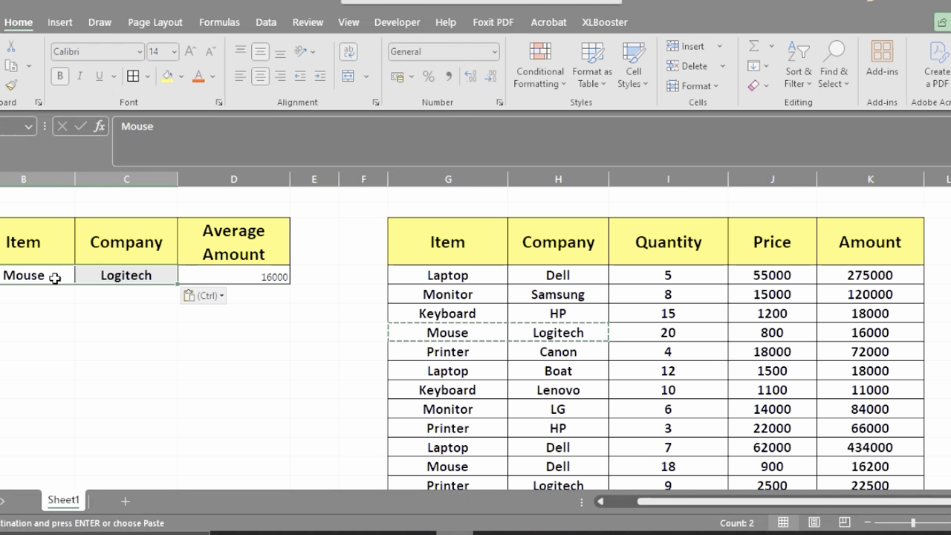
left_click(881, 332)
left_click(267, 338)
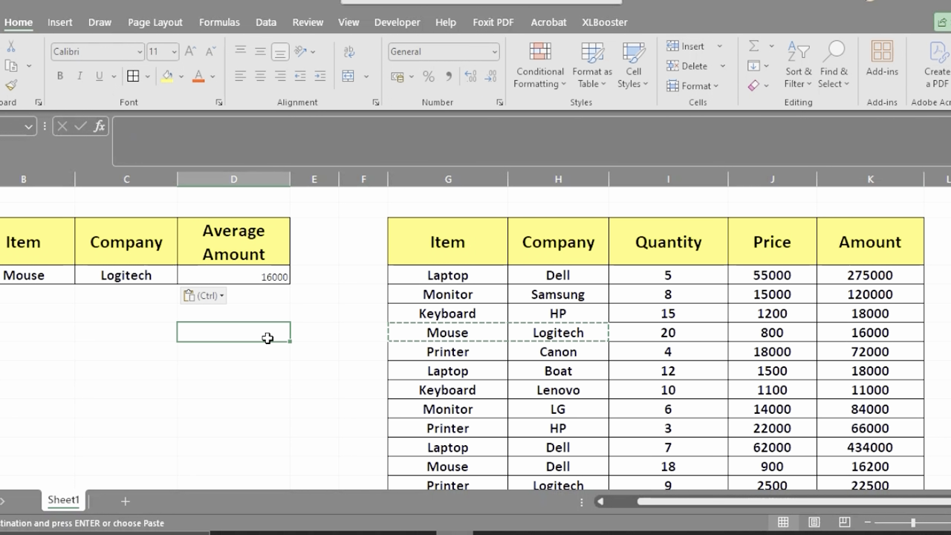
left_click(272, 277)
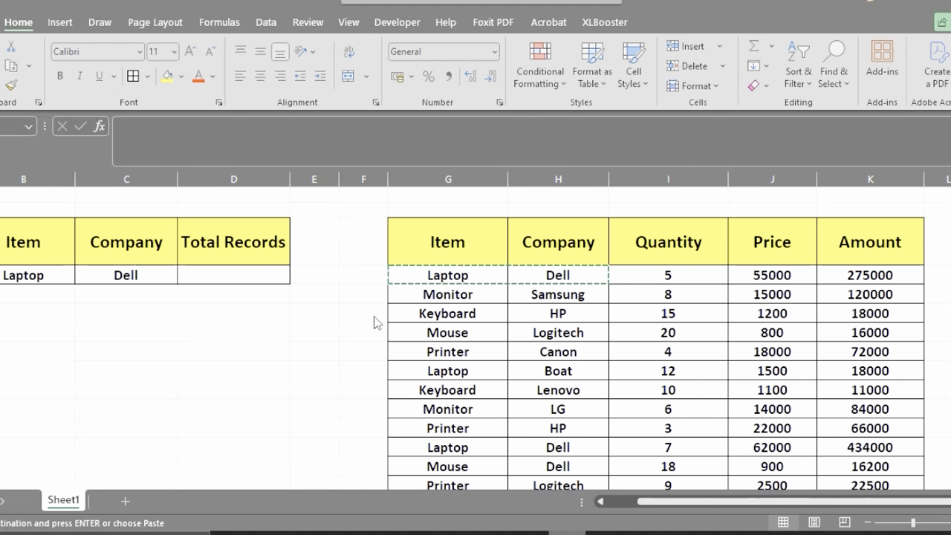
Step: Review the Item, Company and Total Records headers and begin a DCOUNT formula in D5
left_click(236, 241)
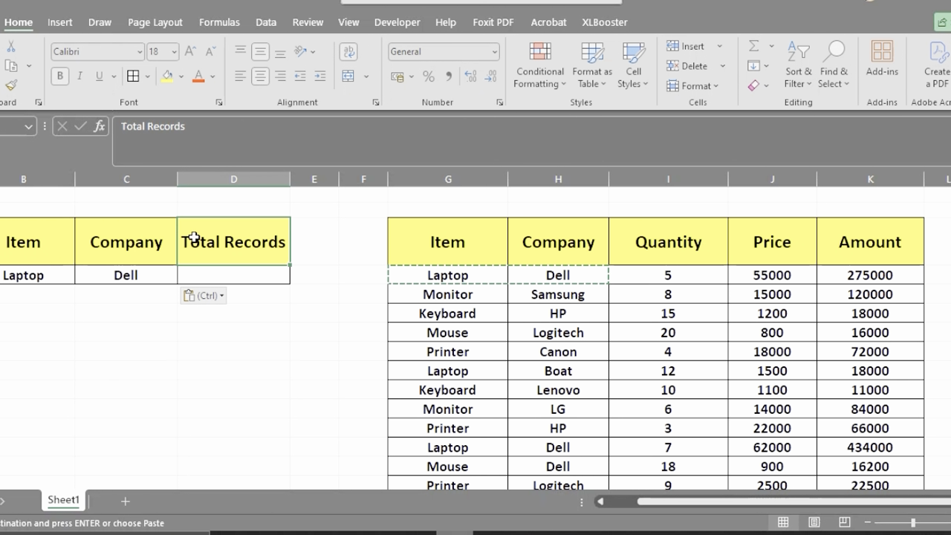
left_click(133, 231)
left_click(27, 249)
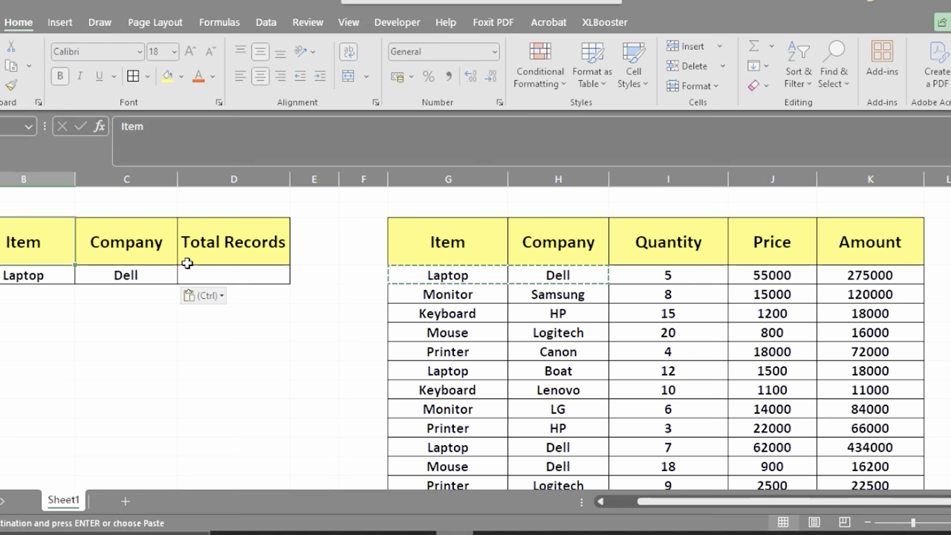
double_click(222, 277)
type("=dcou")
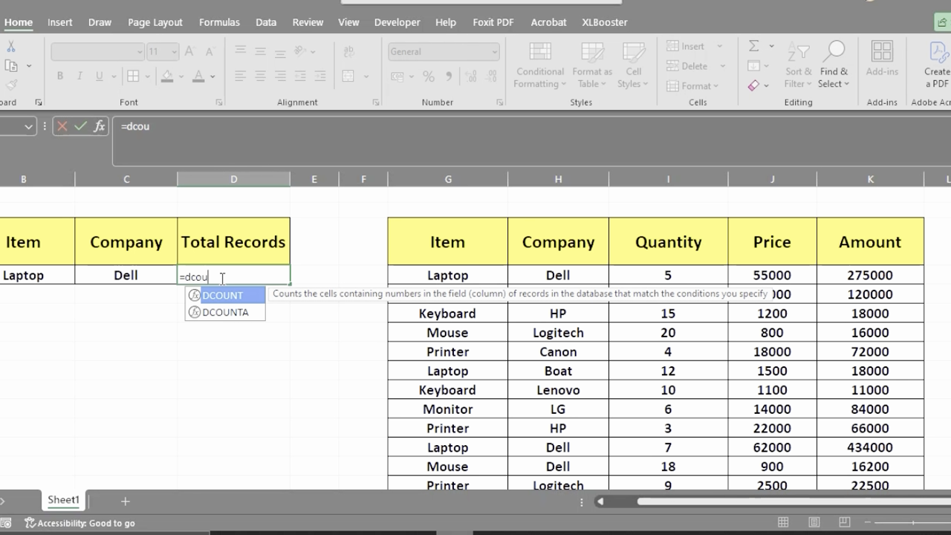
key("Tab")
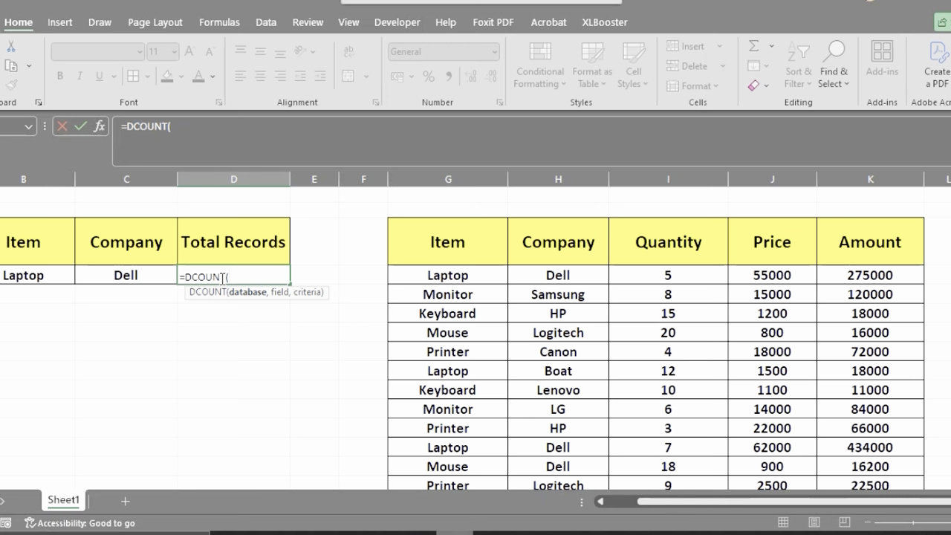
left_click(464, 240)
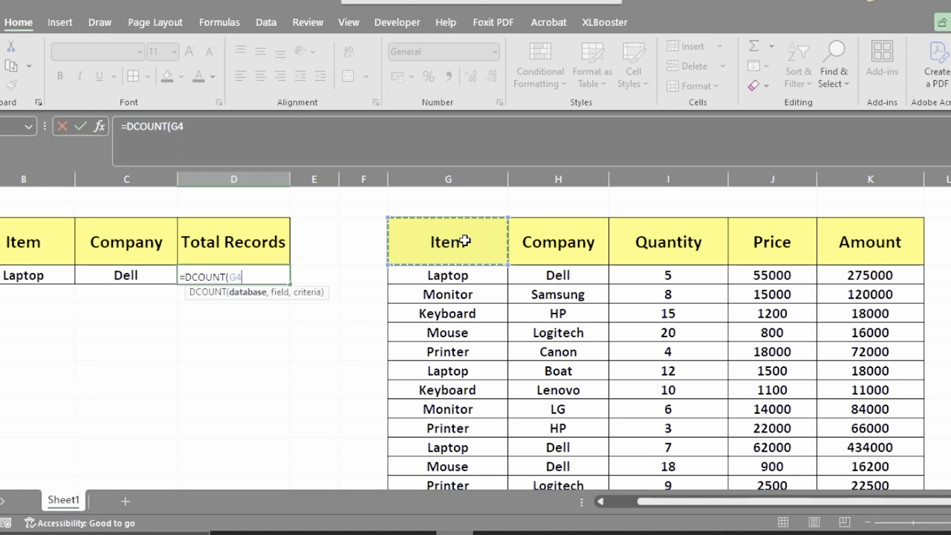
key("ctrl+shift+Right")
scroll(464, 241, "down", 1)
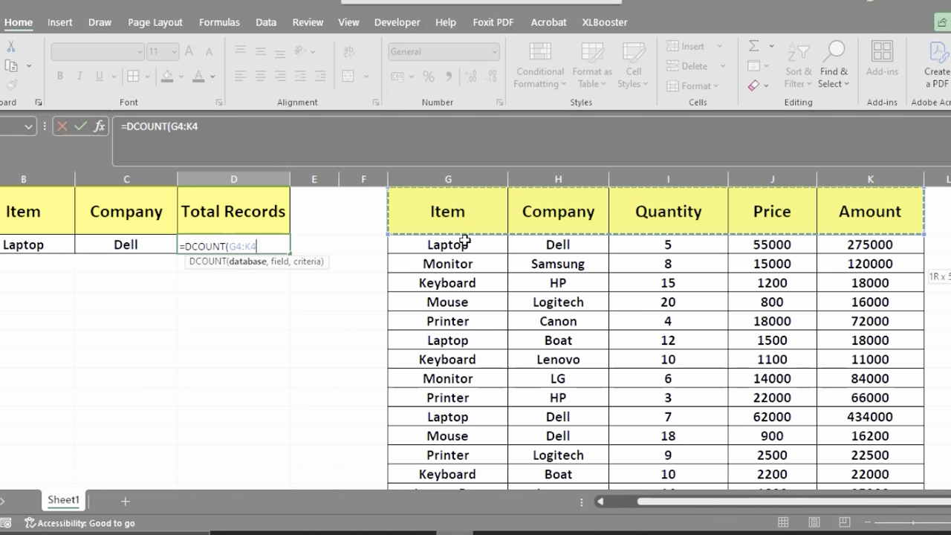
key("ctrl+shift+Right")
key("ctrl+shift+Left")
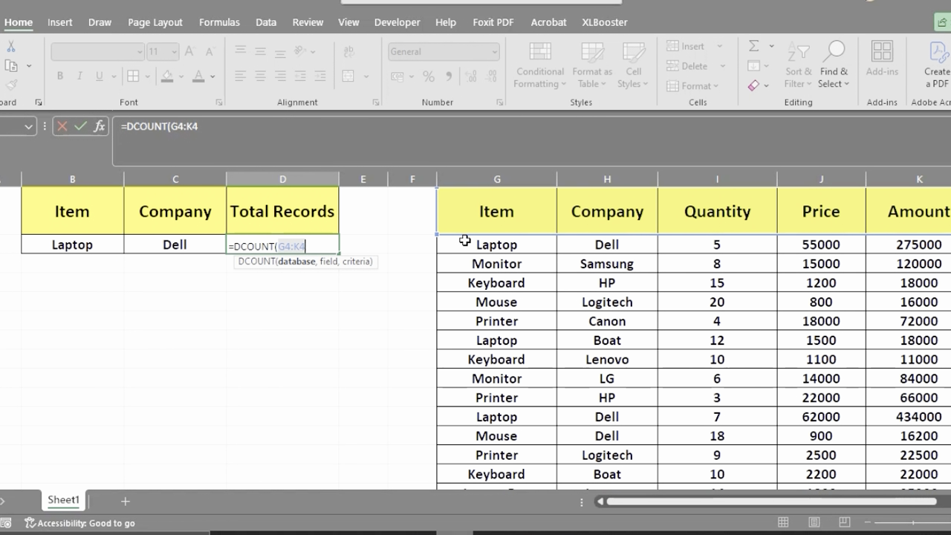
scroll(464, 240, "down", 1)
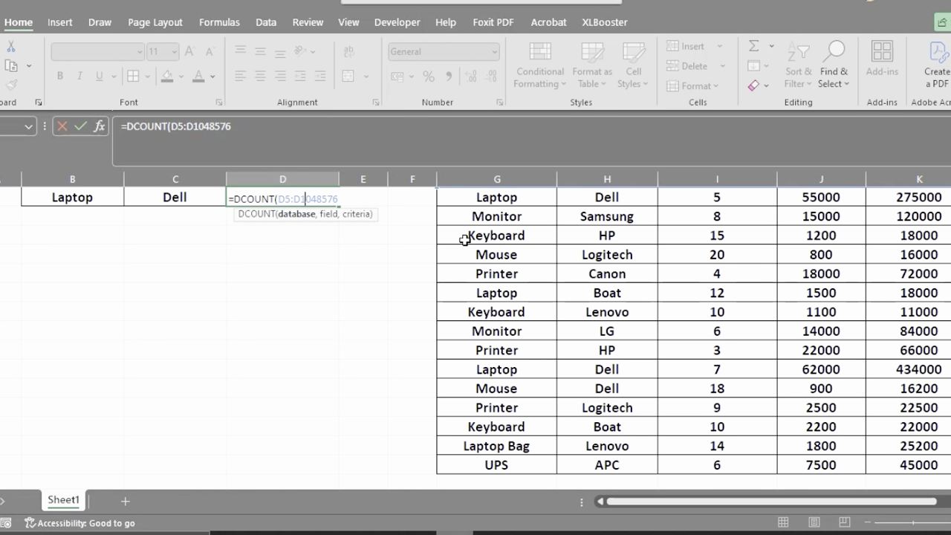
key("BackSpace")
key("BackSpace")
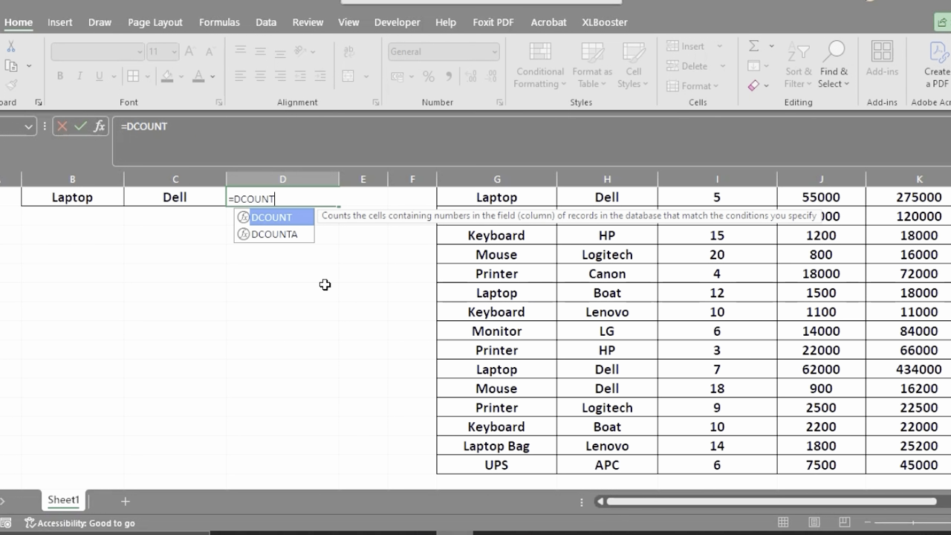
type("(")
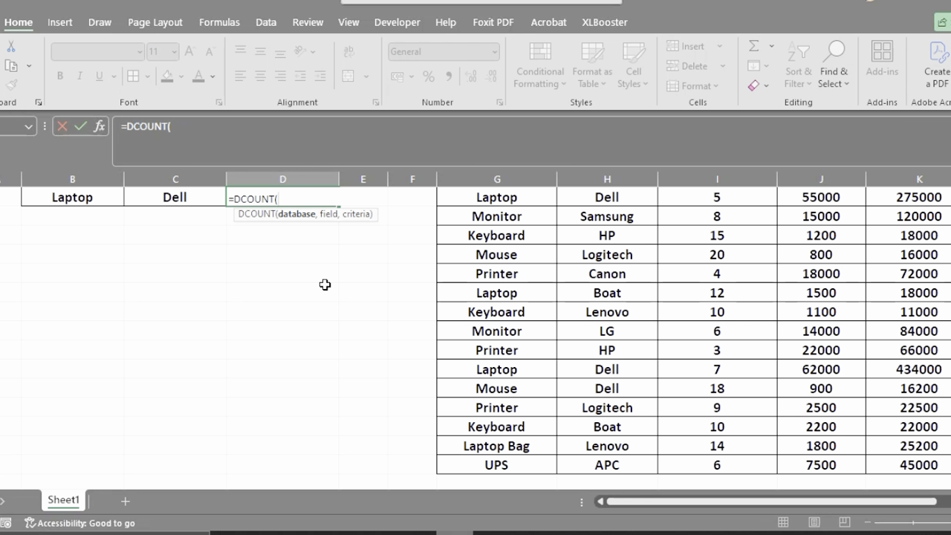
Step: Complete the D5 formula as =DCOUNT(G4:K19,J4,B4:C5) to count the records matching the Laptop and Dell criteria
scroll(324, 284, "up", 1)
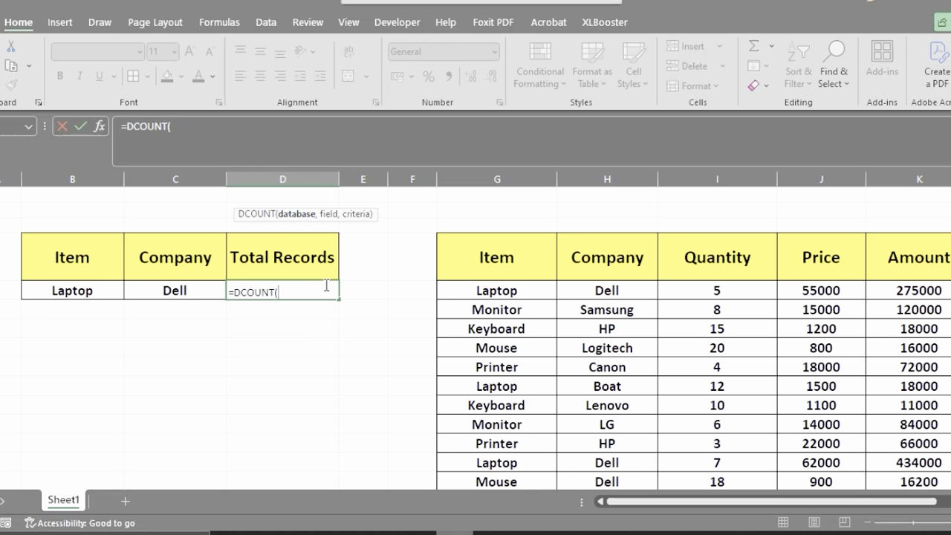
left_click(524, 260)
key("ctrl+shift+Right")
key("ctrl+shift+Down")
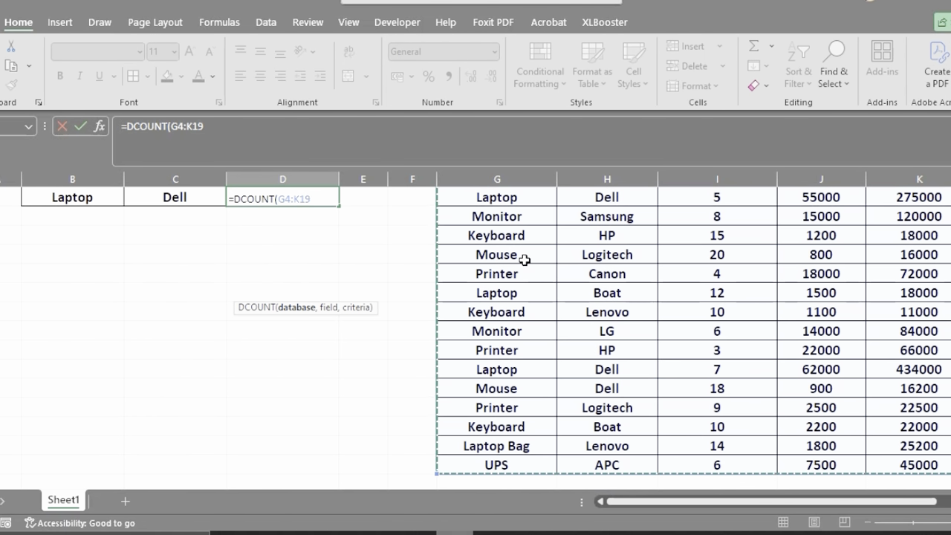
type(",")
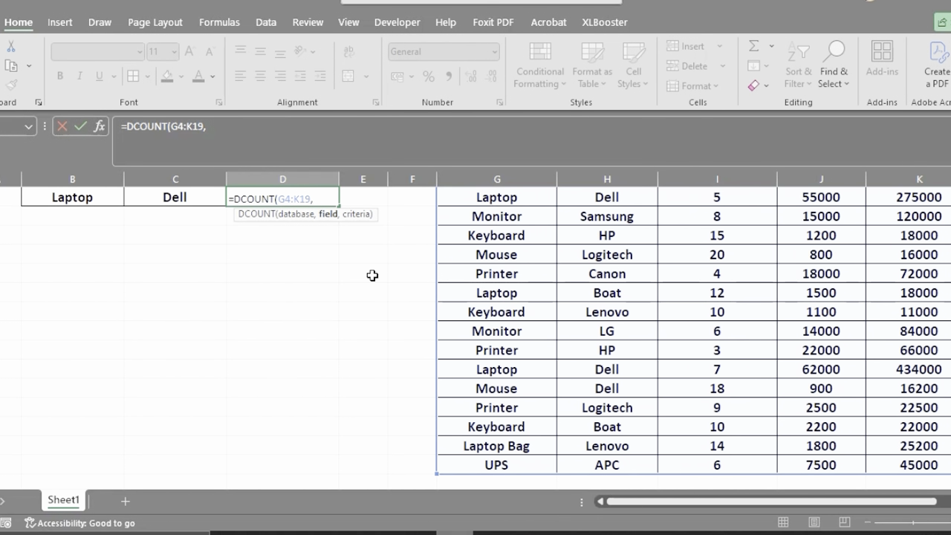
scroll(374, 274, "up", 1)
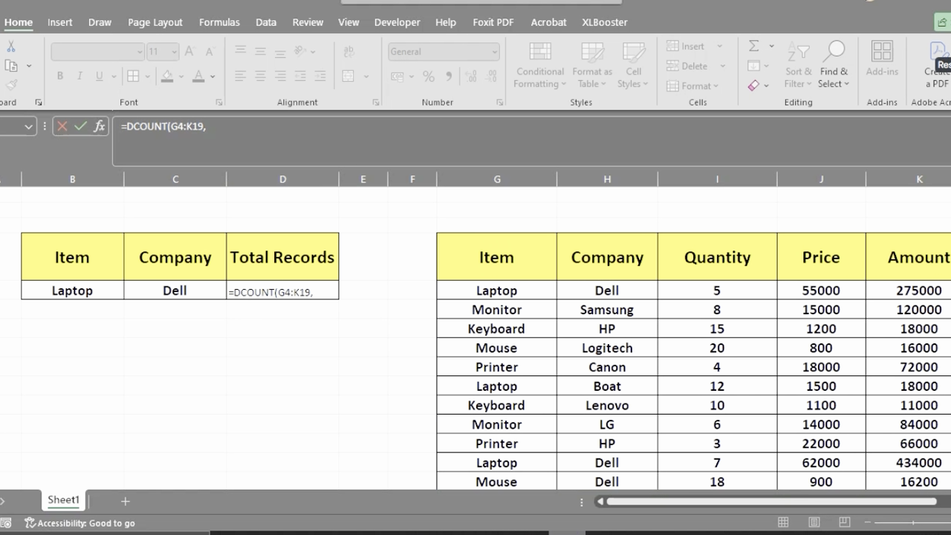
left_click(322, 291)
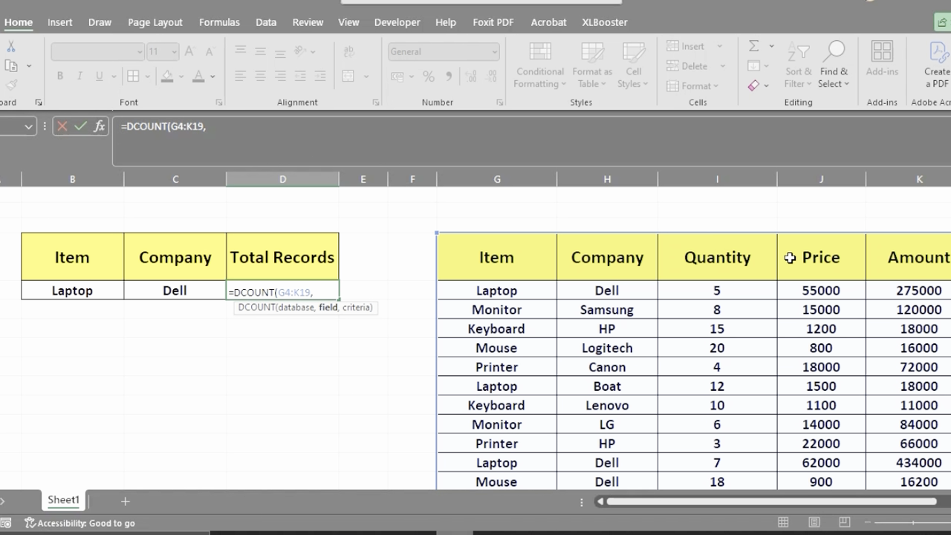
left_click(815, 257)
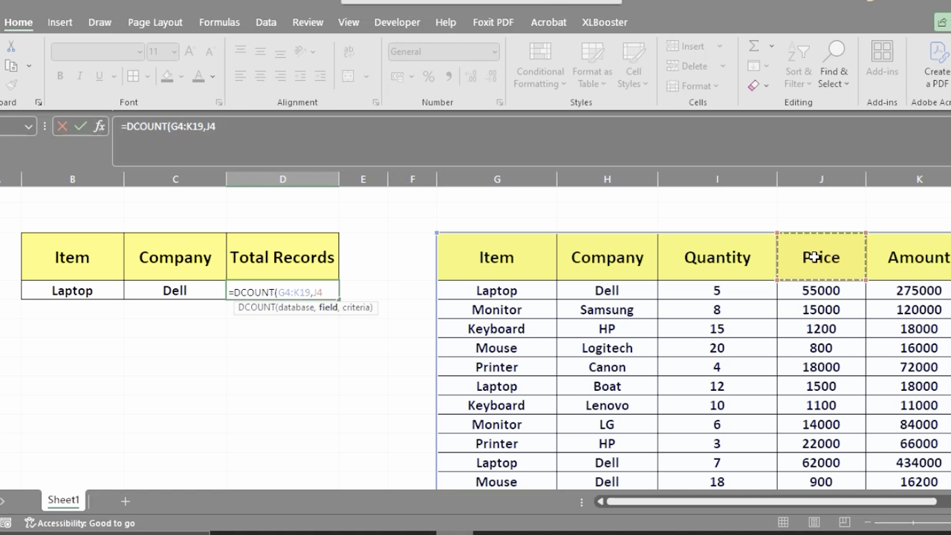
type(",")
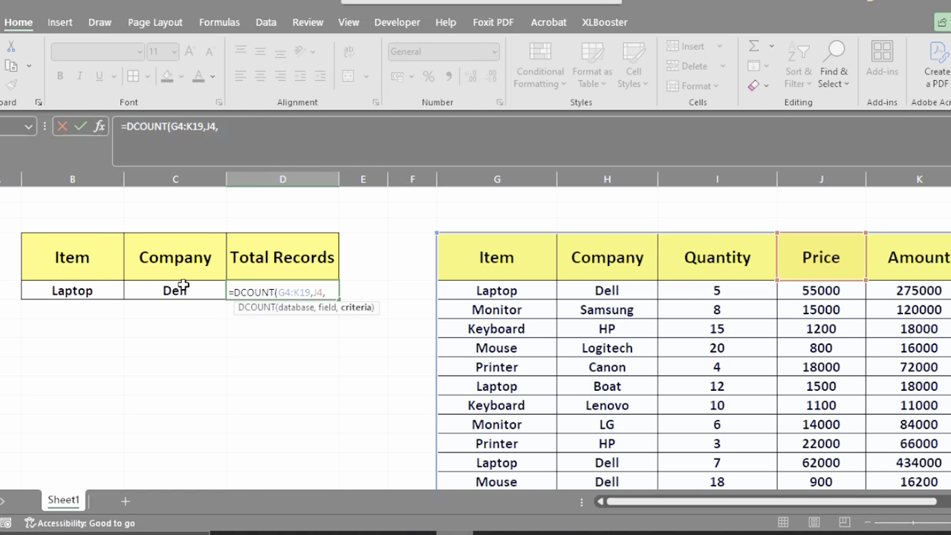
left_click_drag(93, 255, 181, 286)
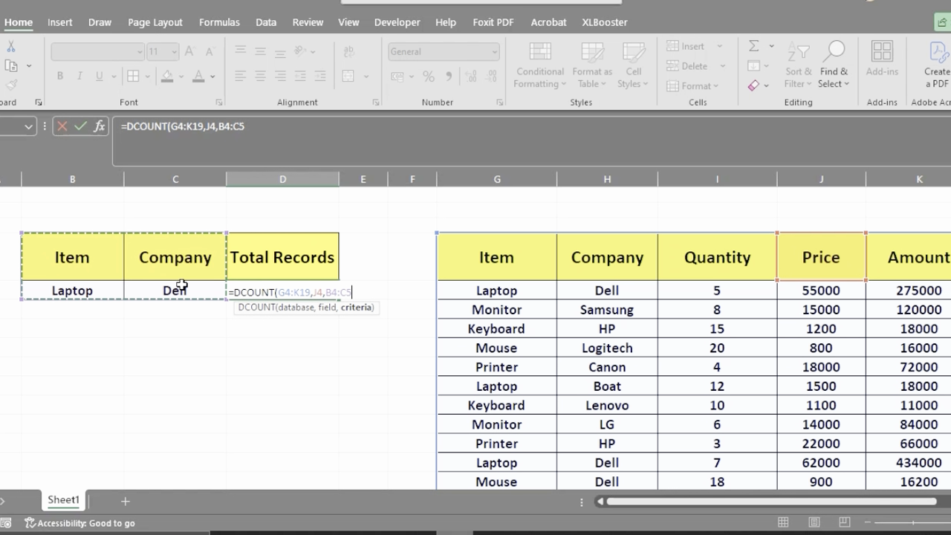
type(")")
key("Return")
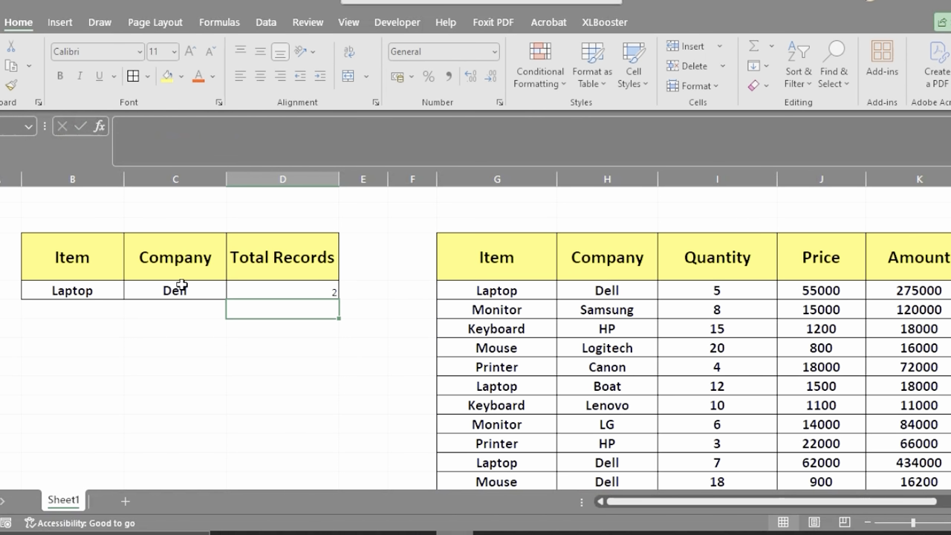
Step: Replace the Laptop and Dell criteria in B5:C5 with Mouse and Logitech copied from the item table
left_click(110, 294)
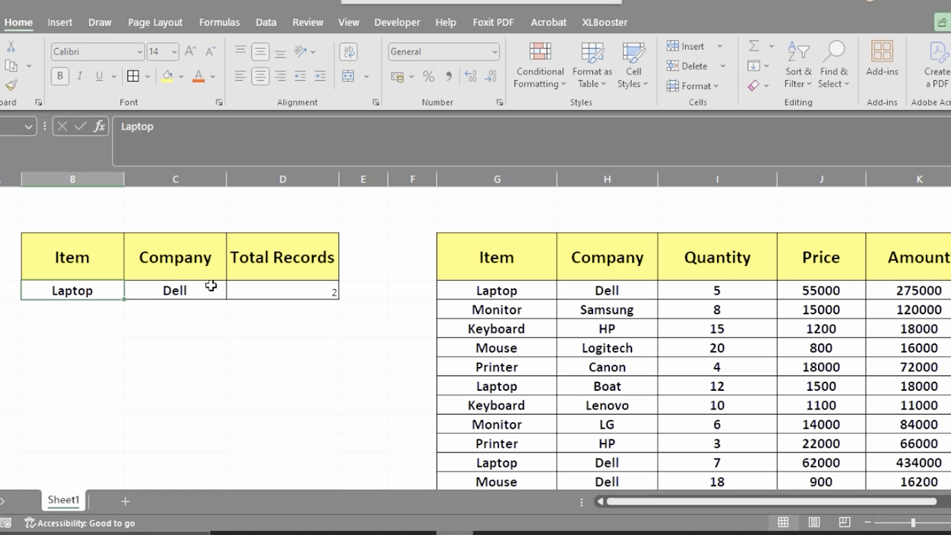
left_click(529, 345)
key("shift+Right")
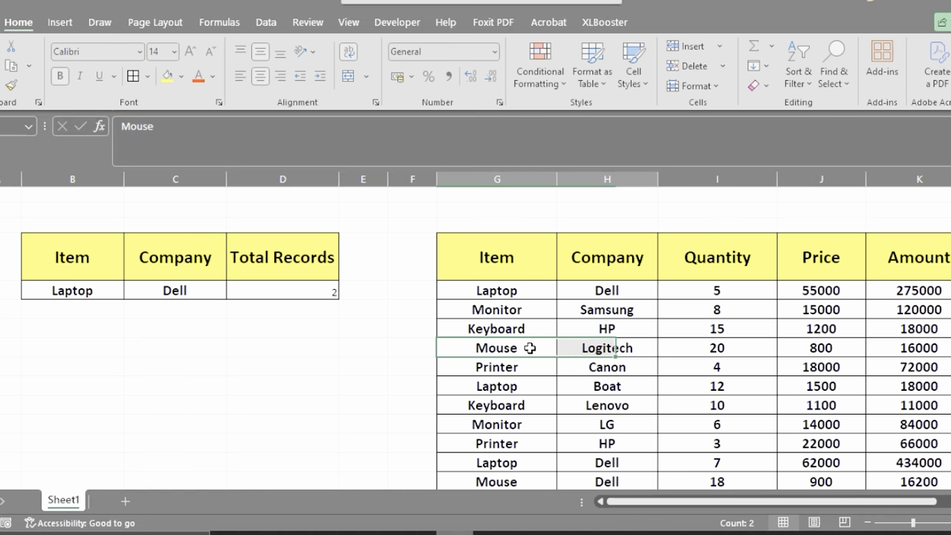
key("ctrl+c")
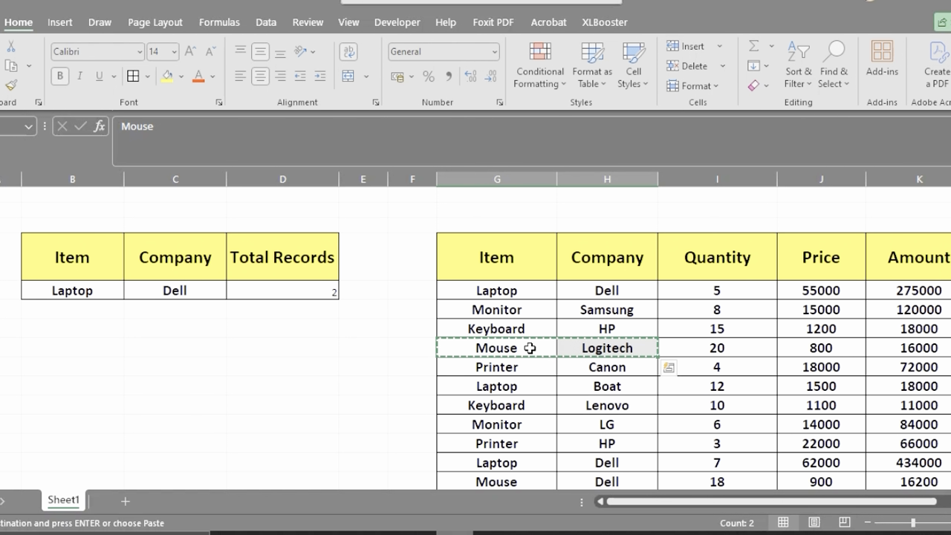
left_click(91, 295)
key("ctrl+v")
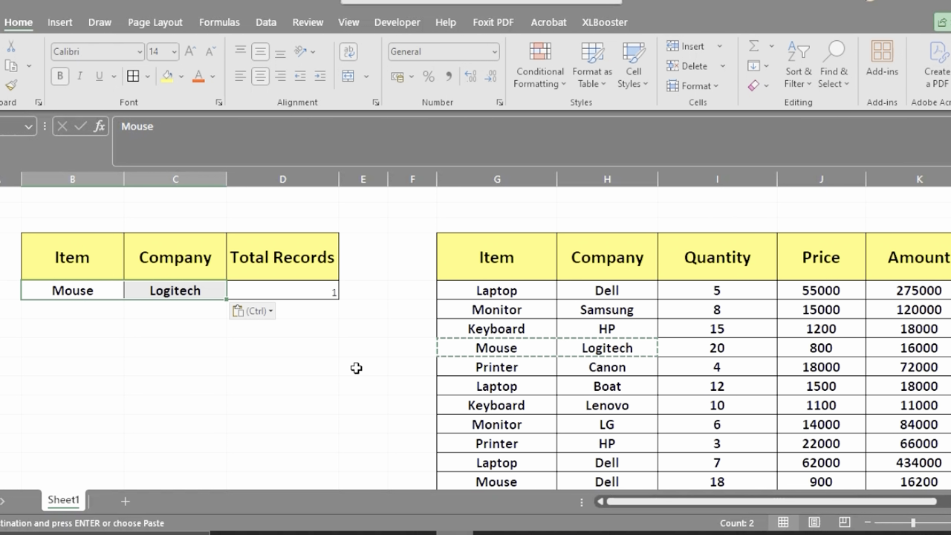
Step: Replace the record-count criteria in B5:C5 with Monitor and LG copied from the item table
left_click(508, 421)
key("shift+Right")
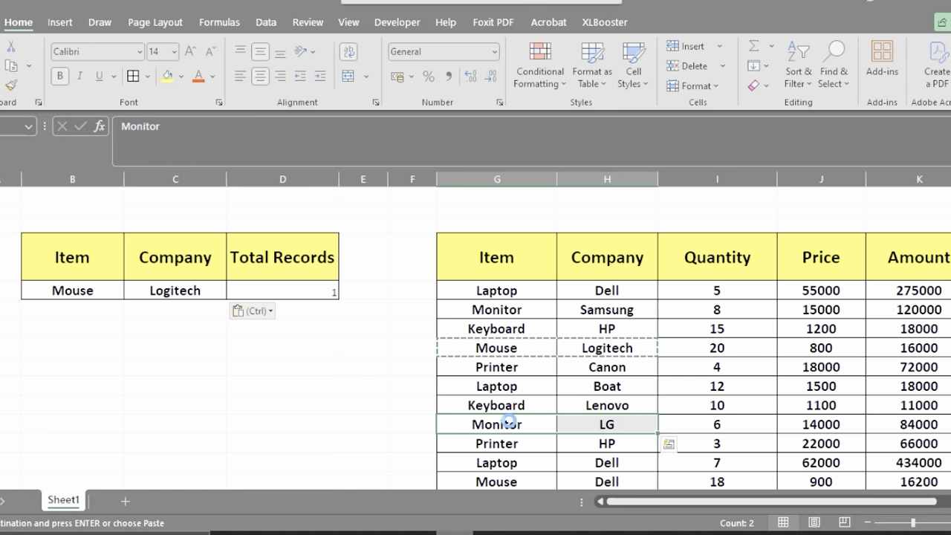
key("ctrl+c")
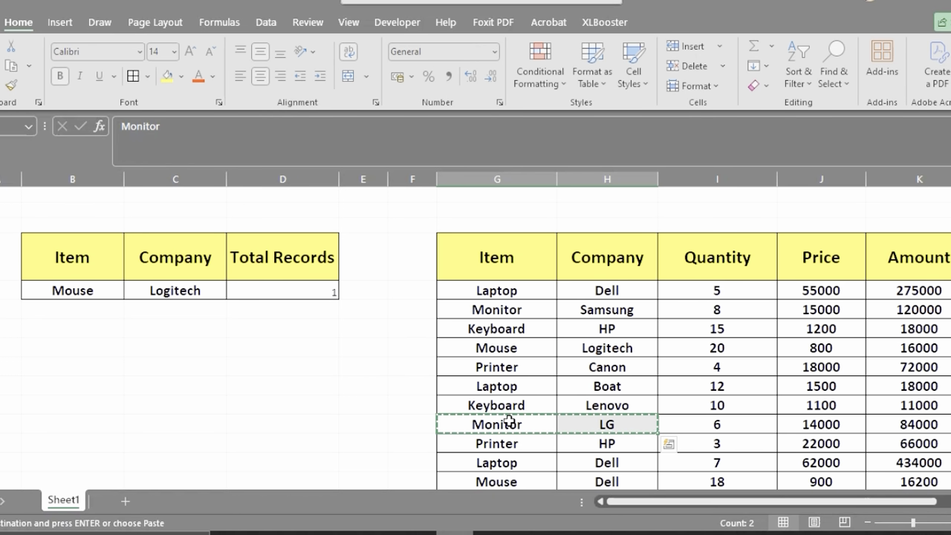
left_click(116, 296)
key("ctrl+v")
left_click(277, 364)
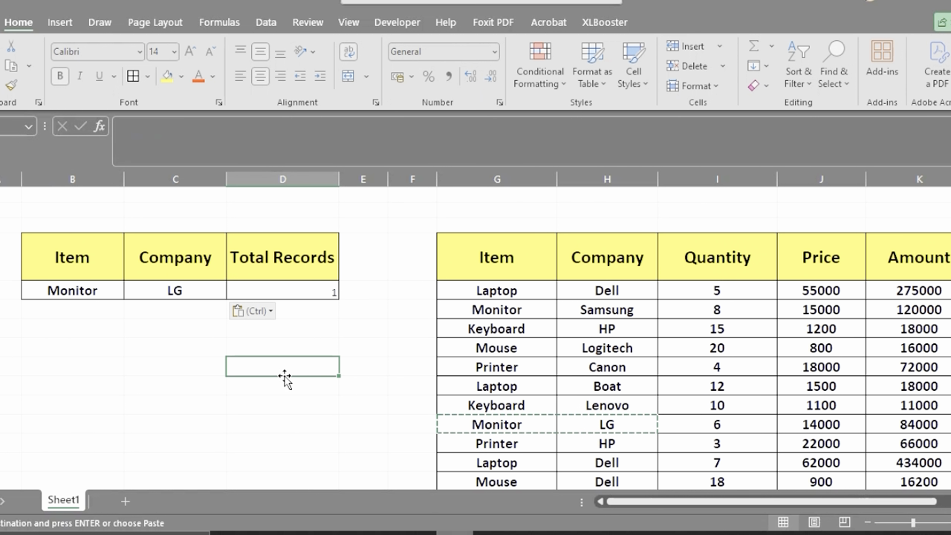
scroll(357, 297, "down", 2)
scroll(357, 296, "up", 2)
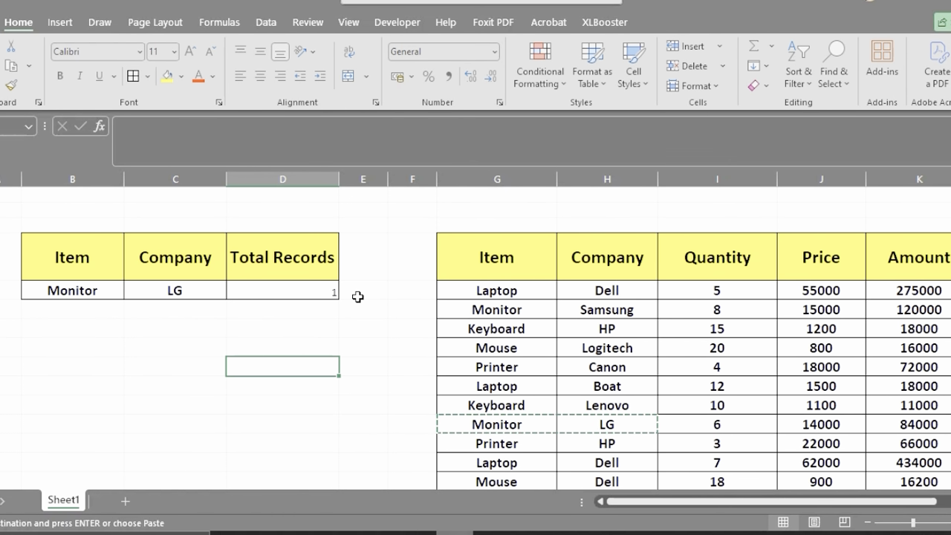
left_click(393, 333)
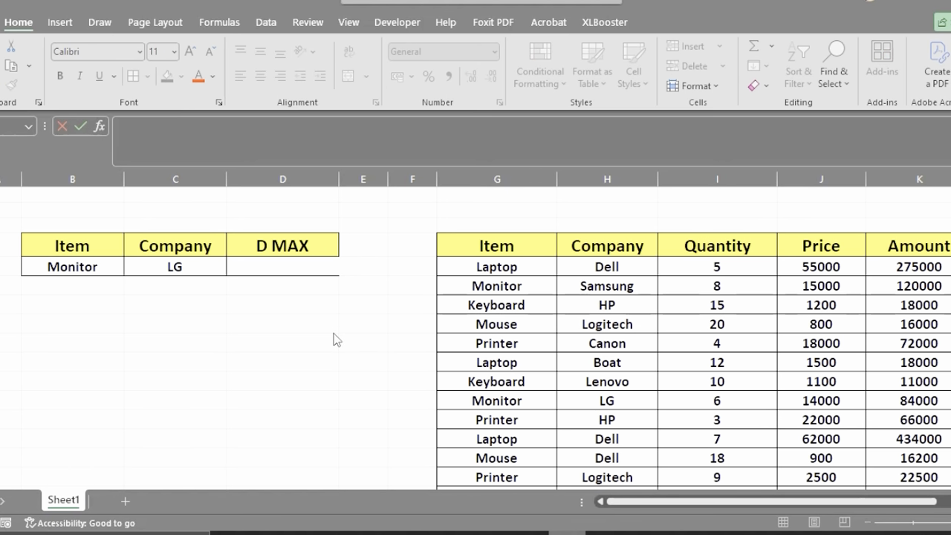
key("Escape")
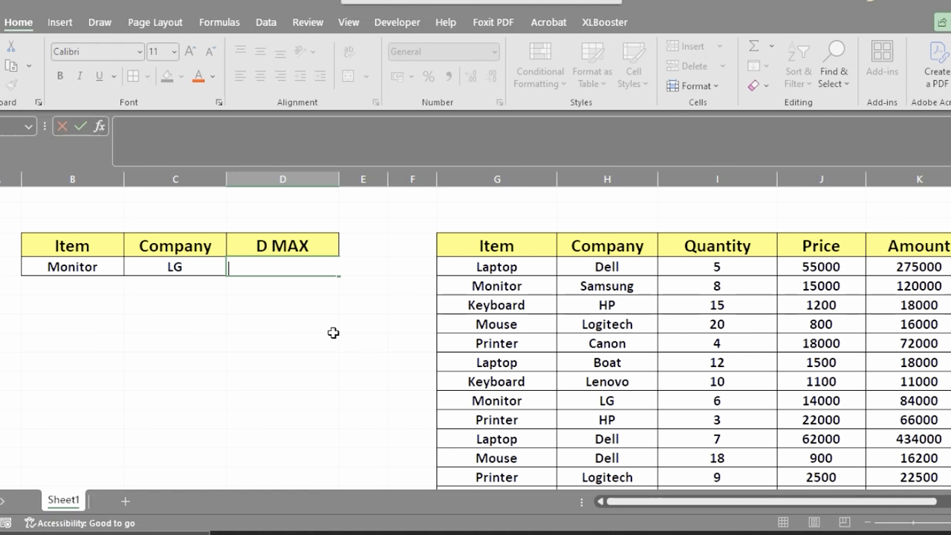
left_click(193, 361)
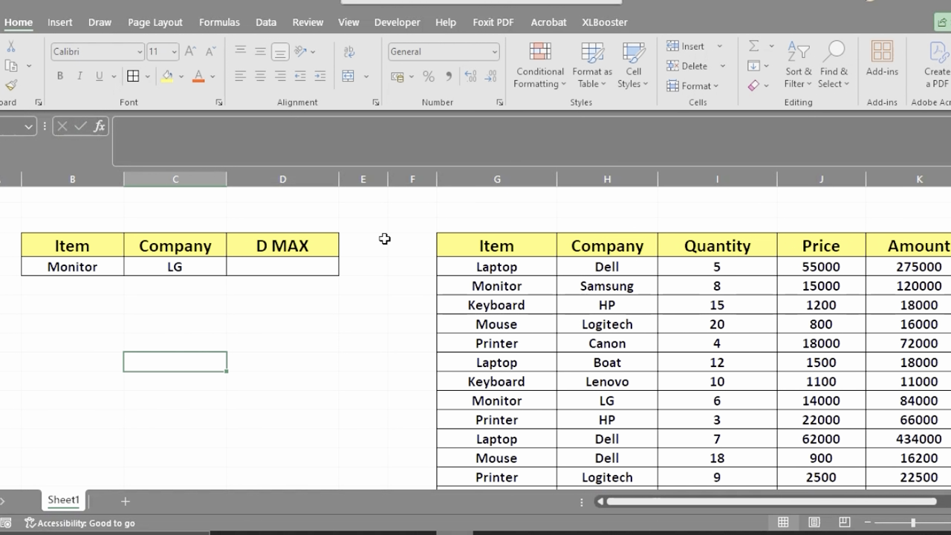
left_click(760, 241)
left_click_drag(810, 244, 798, 382)
left_click(492, 364)
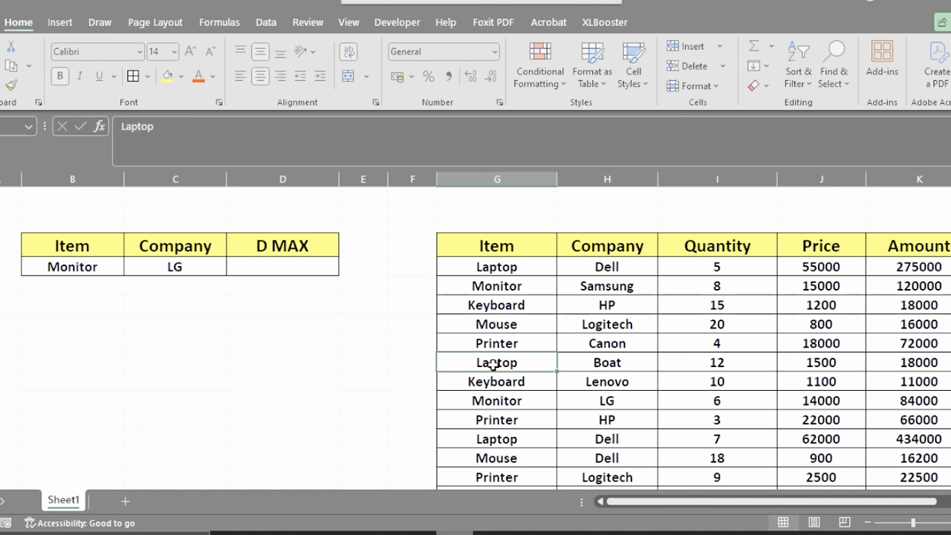
Step: Start a DMAX formula in D5 with the item table G4:K19 as its database argument
left_click(306, 267)
double_click(308, 268)
type("=DMA")
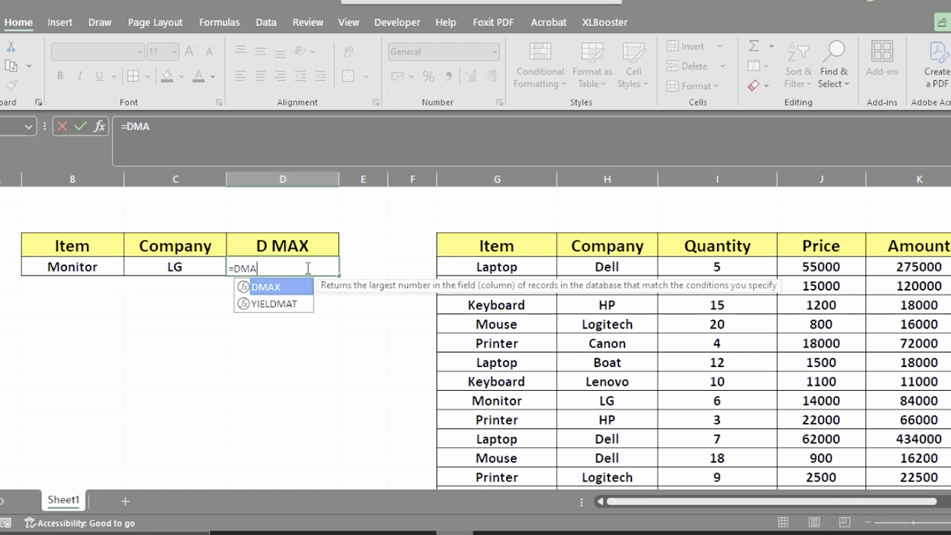
key("Tab")
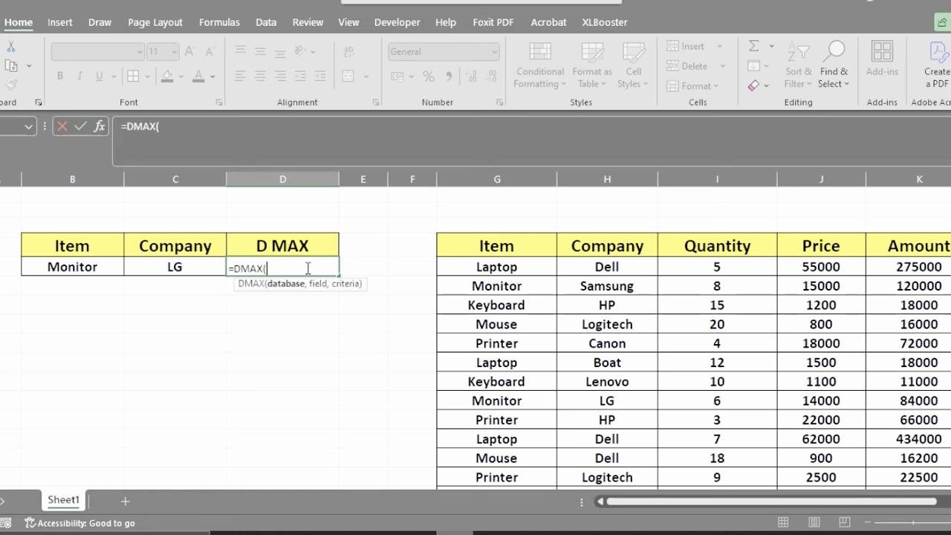
left_click(512, 253)
key("ctrl+shift+Right")
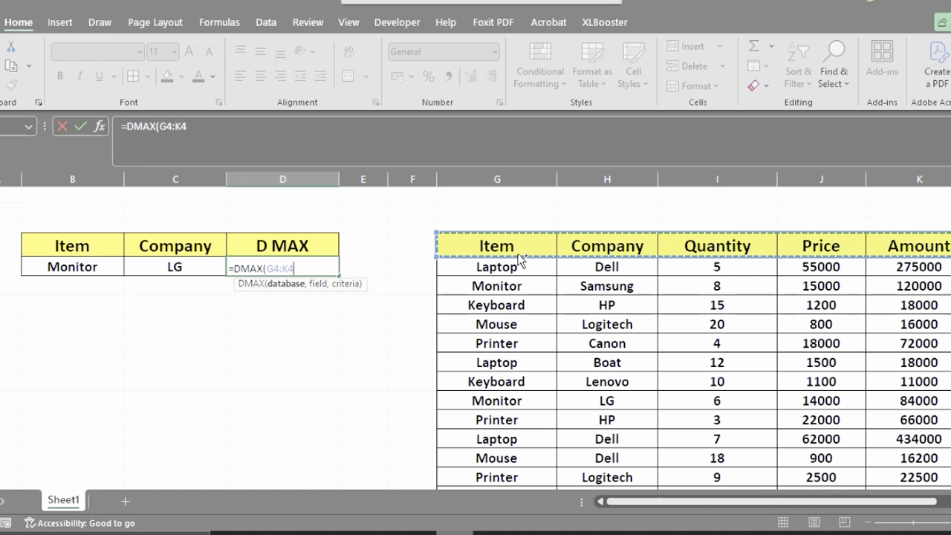
key("ctrl+shift+Down")
type(",")
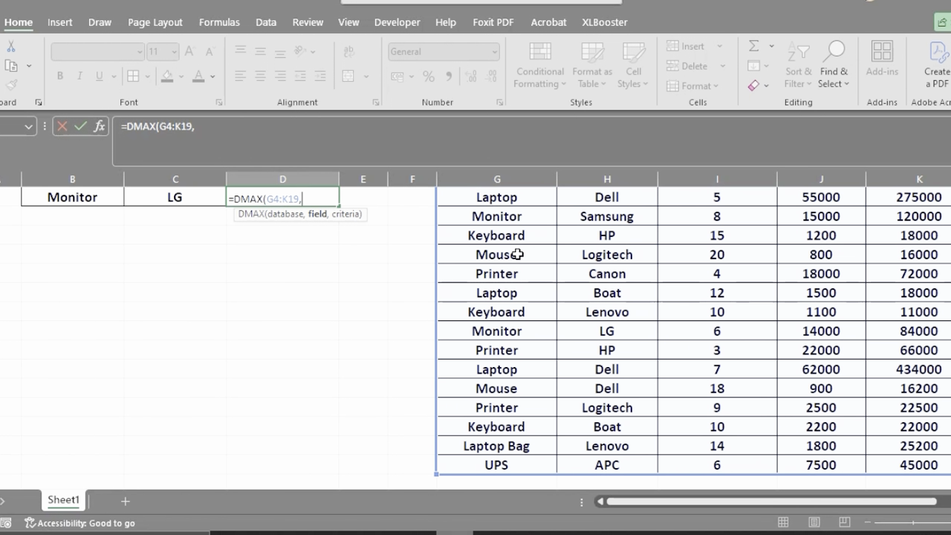
Step: Complete the D5 formula as =DMAX(G4:K19,J4,B4:C5), using the Price header as field and the Item and Company cells as criteria
scroll(729, 249, "up", 1)
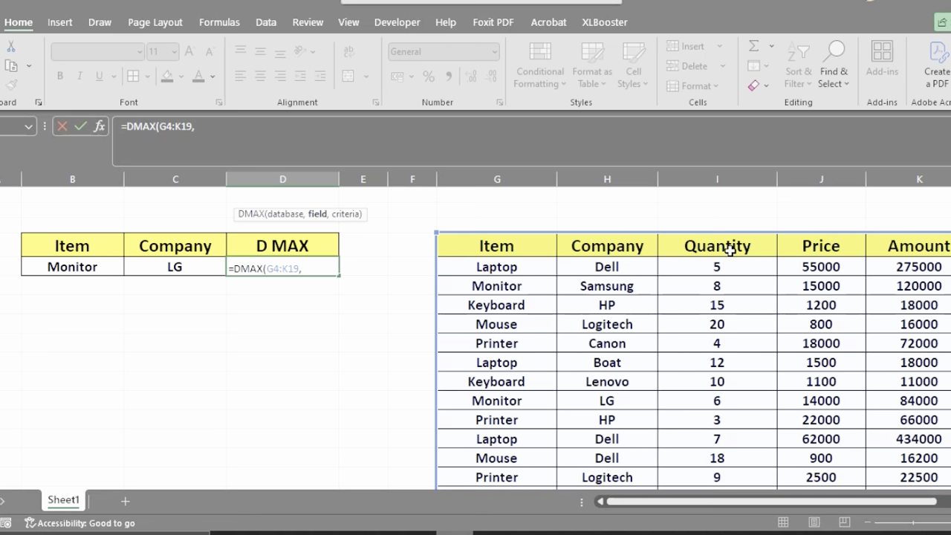
left_click(803, 253)
type(",")
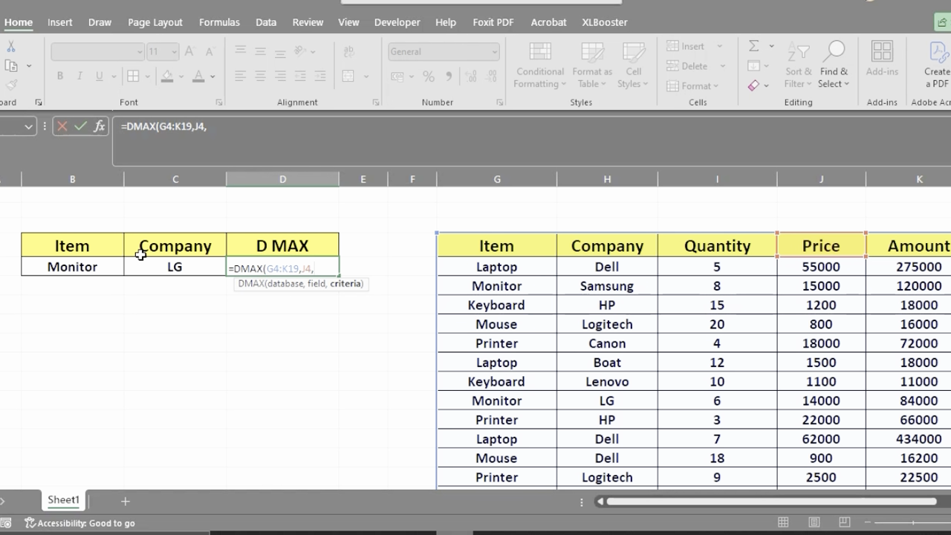
left_click_drag(98, 245, 181, 266)
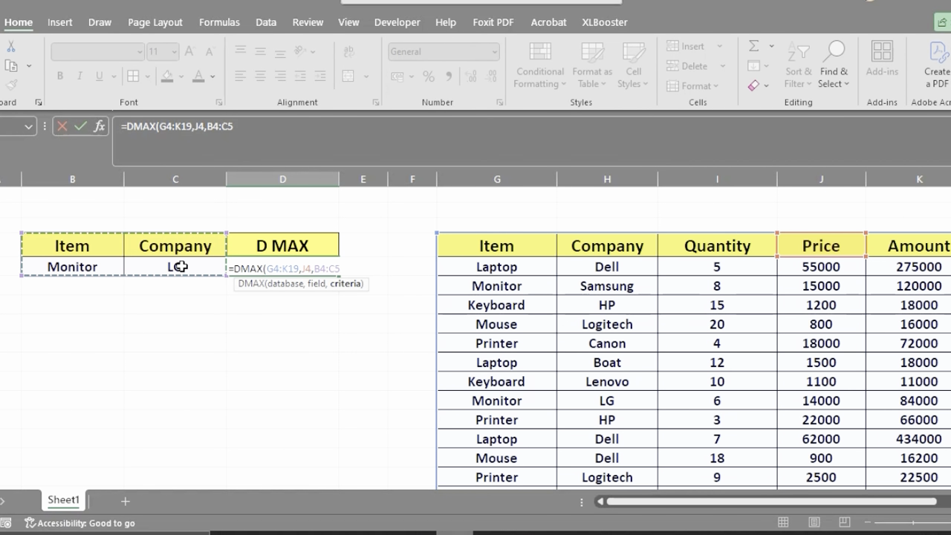
key("Return")
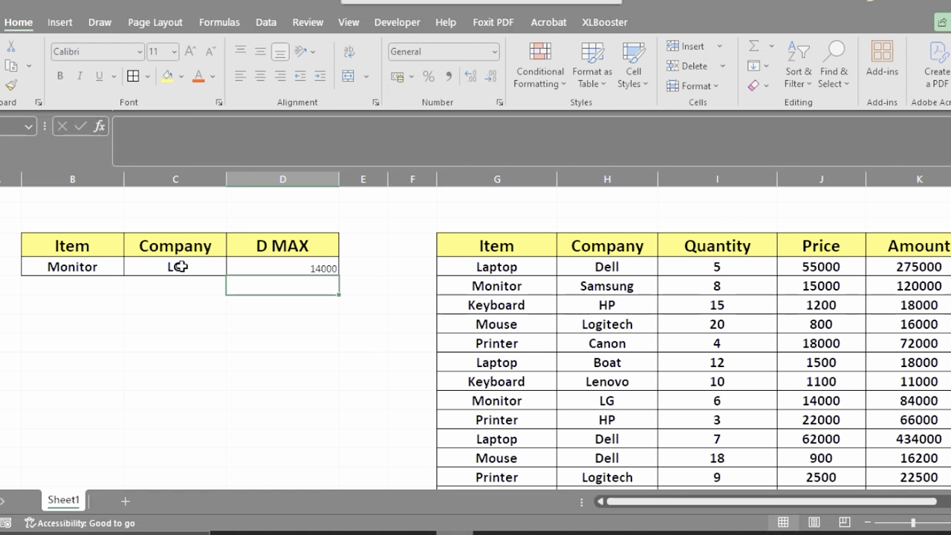
left_click(295, 258)
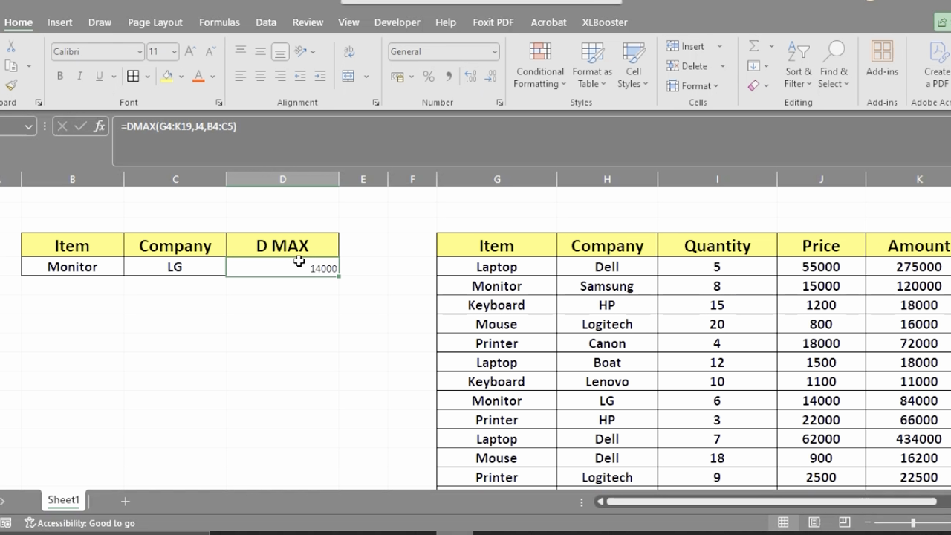
Step: Replace the DMAX criteria in B5:C5 with Keyboard and HP copied from the item table
left_click(504, 304)
key("shift+Right")
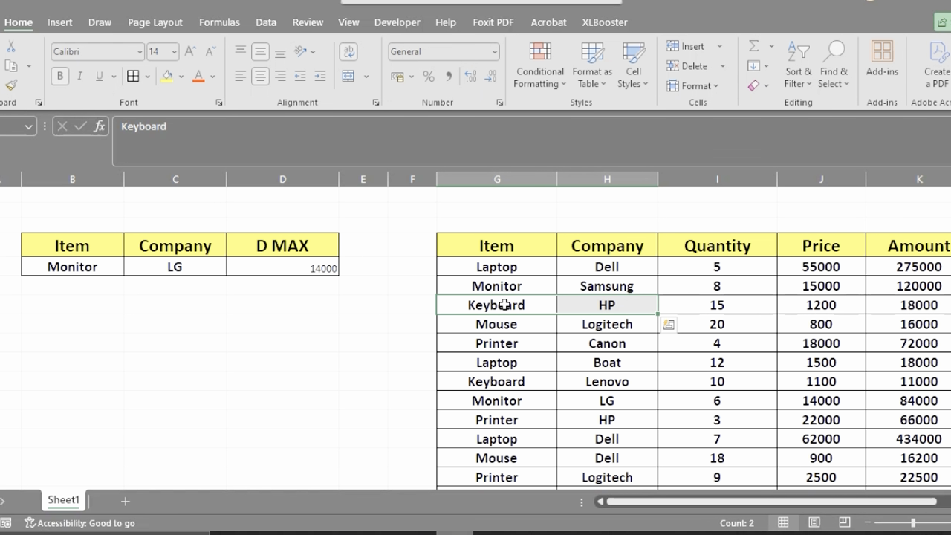
key("ctrl+c")
left_click(78, 265)
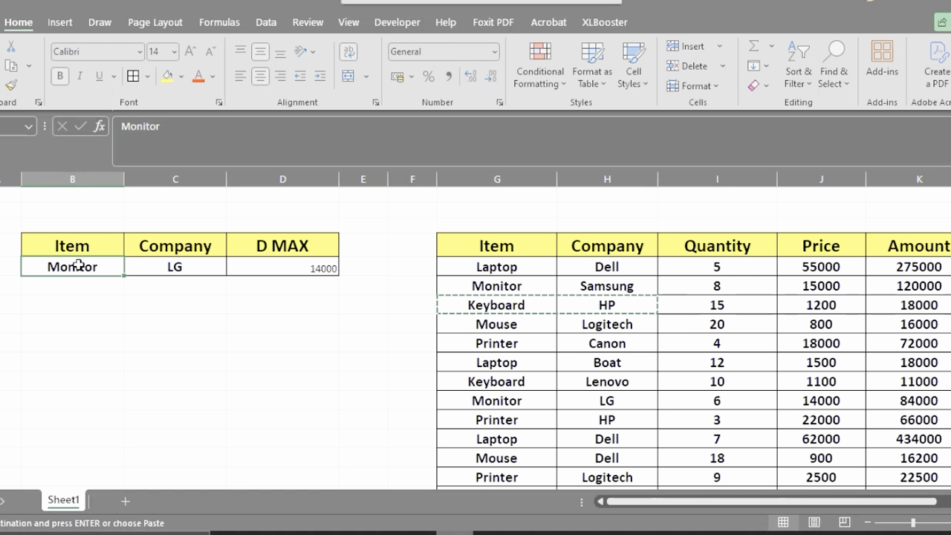
key("ctrl+v")
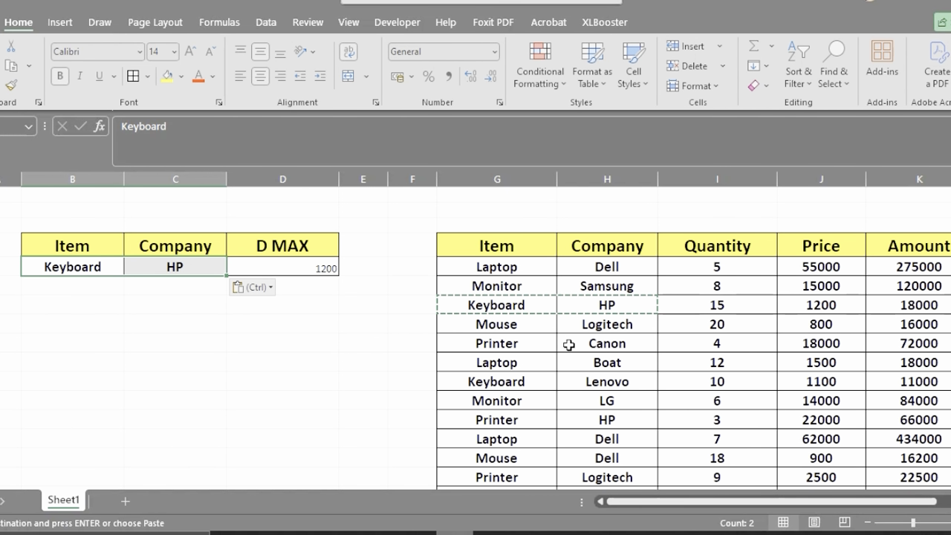
Step: Replace the DMAX criteria in B5:C5 with Laptop and Boat copied from the item table
left_click(524, 362)
key("shift+Right")
key("ctrl+c")
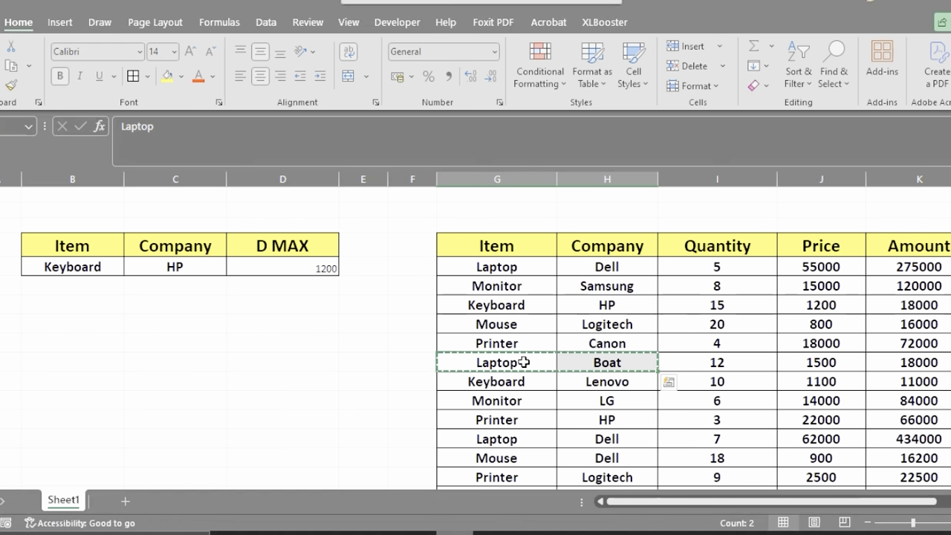
left_click(100, 266)
key("shift+Right")
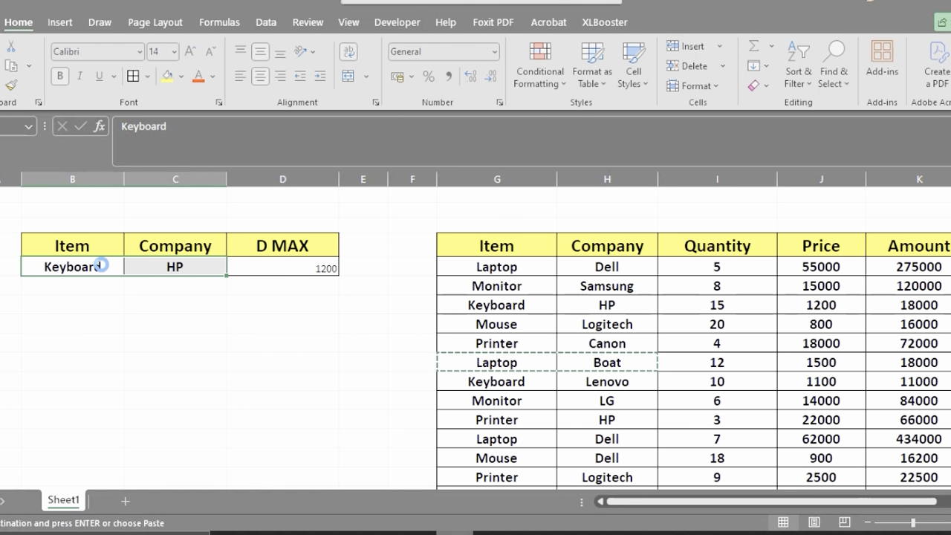
key("ctrl+v")
left_click(378, 361)
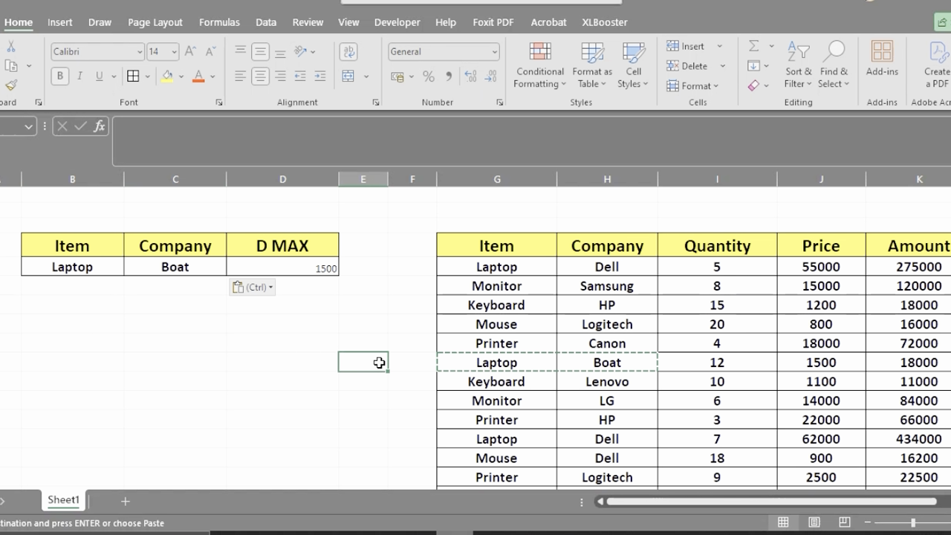
Step: Change the function in the D5 formula from DMAX to DMIN, keeping its arguments
double_click(329, 267)
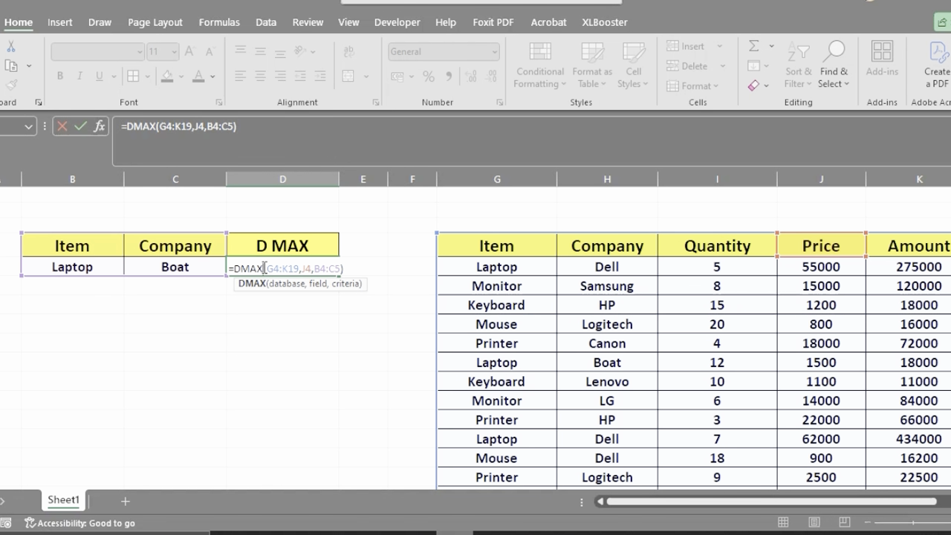
key("BackSpace")
key("BackSpace")
key("BackSpace")
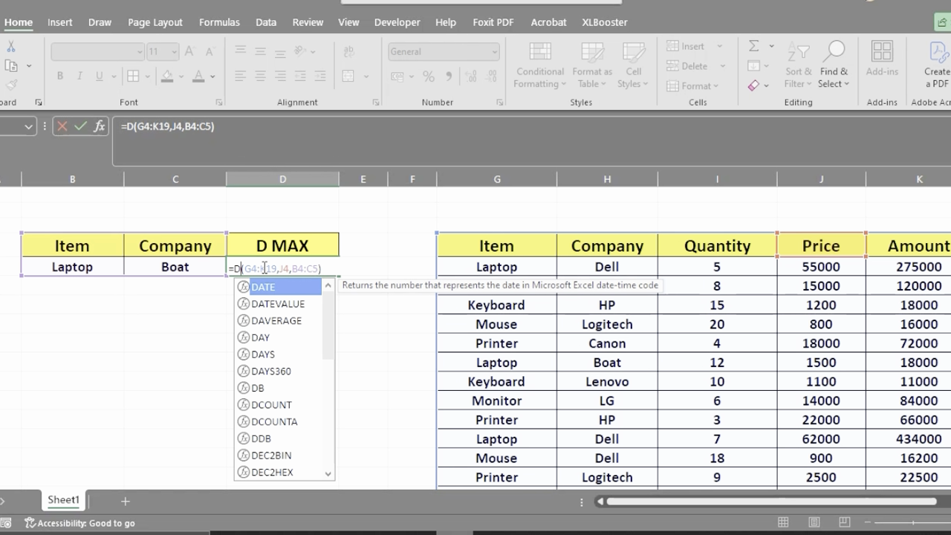
type("M")
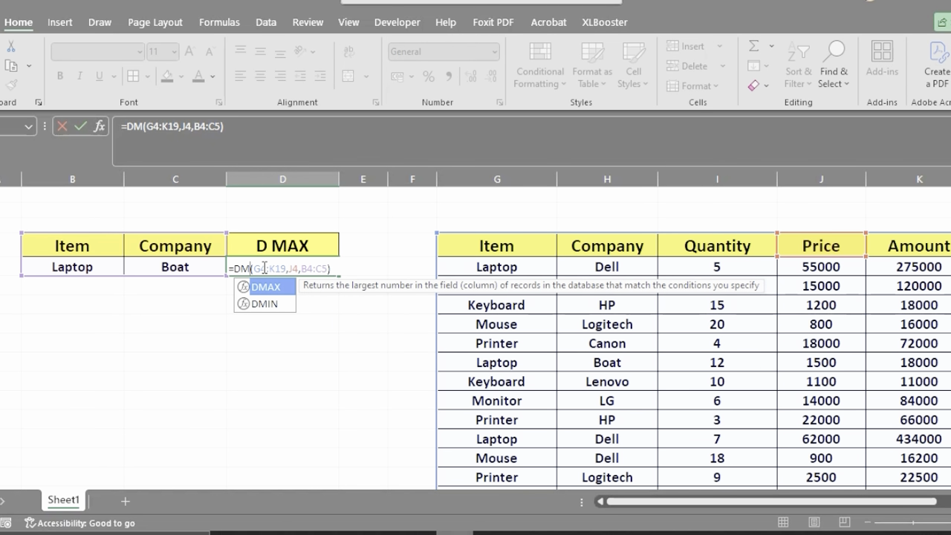
key("Down")
key("Tab")
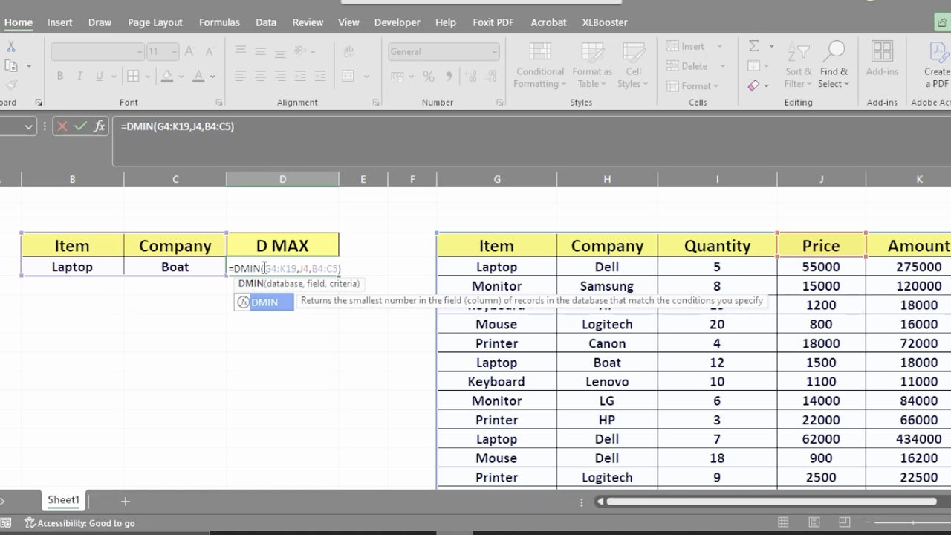
key("Return")
Step: Reopen the D5 formula and delete all its arguments, leaving only =DMIN( in the cell
double_click(262, 267)
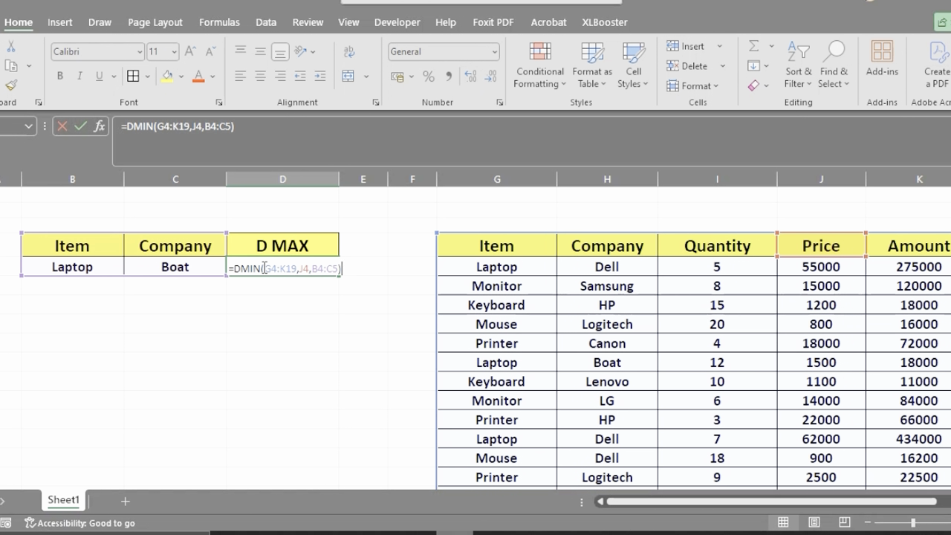
left_click(330, 326)
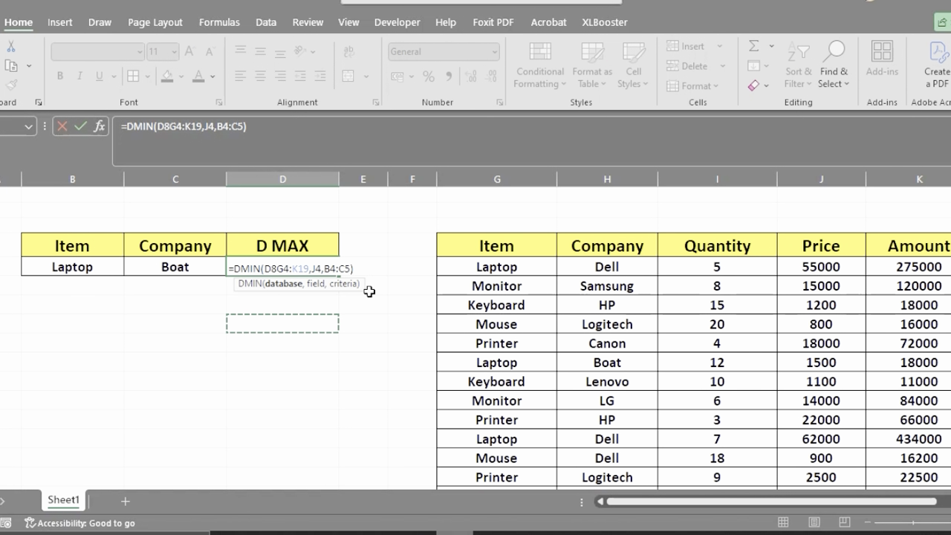
left_click(353, 268)
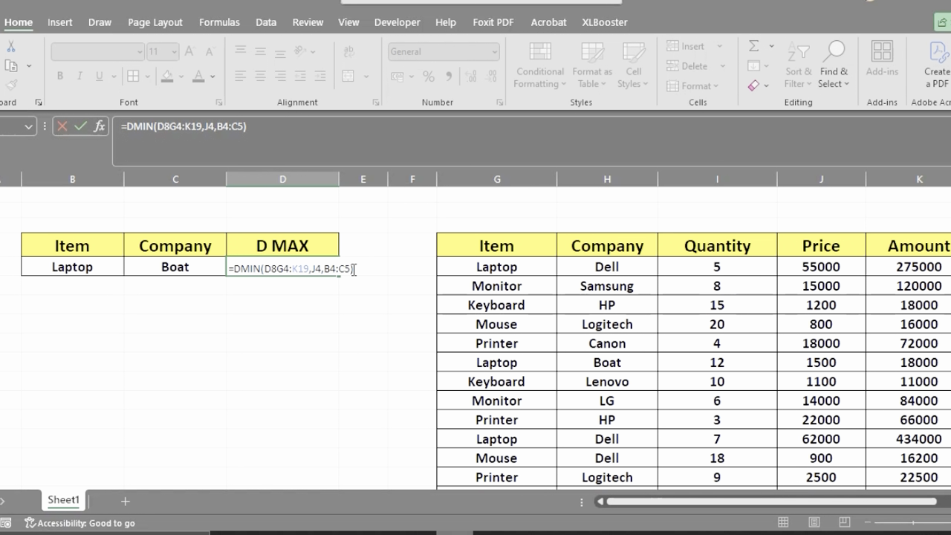
key("BackSpace")
key("BackSpace")
key("BackSpace")
key("BackSpace")
key("BackSpace")
key("BackSpace")
key("BackSpace")
key("BackSpace")
key("BackSpace")
key("BackSpace")
key("BackSpace")
key("BackSpace")
key("BackSpace")
key("BackSpace")
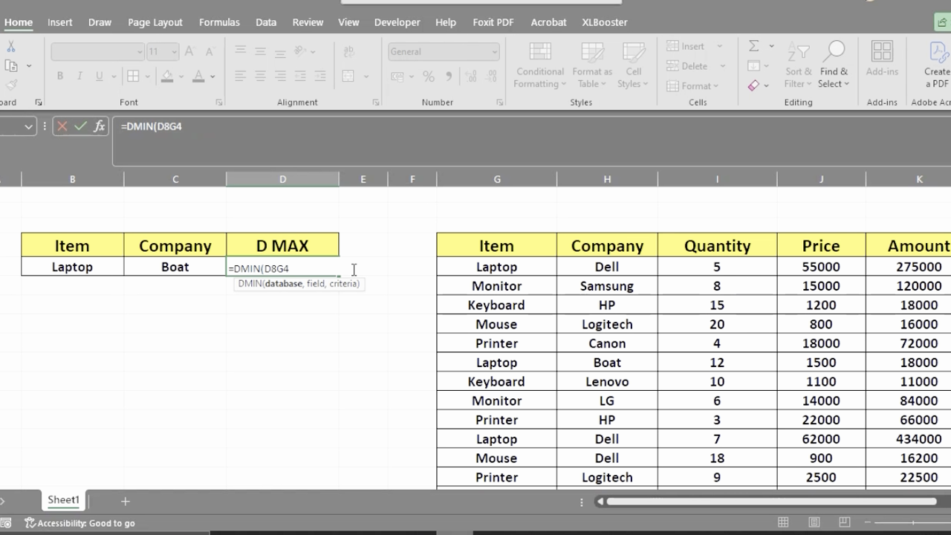
key("BackSpace")
key("BackSpace")
key("BackSpace")
key("BackSpace")
Step: Rebuild the D5 formula as =DMIN(G4:K19,J4,B4:C5) to find the lowest price matching the item and company criteria
left_click(511, 246)
key("ctrl+shift+Down")
key("ctrl+shift+Right")
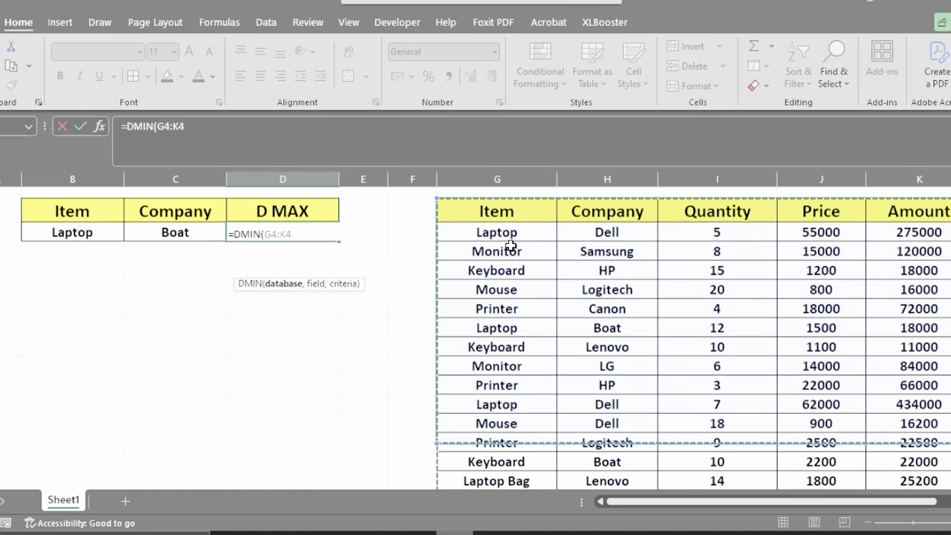
type(",")
scroll(511, 246, "up", 1)
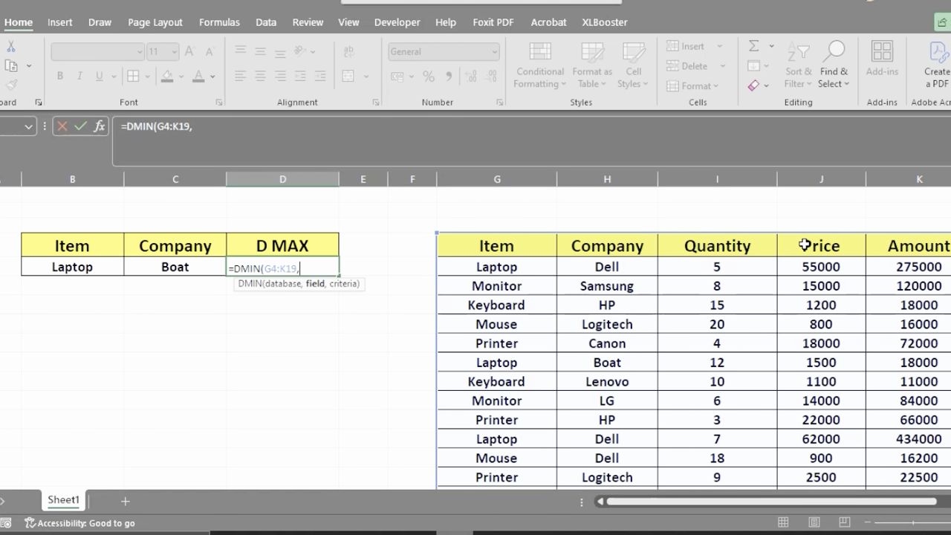
left_click(804, 245)
type(",")
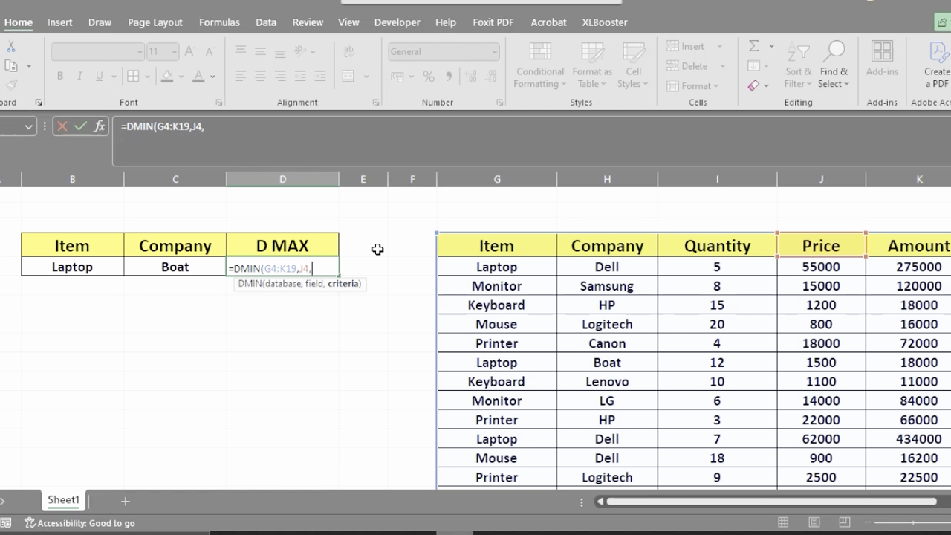
left_click_drag(112, 245, 167, 263)
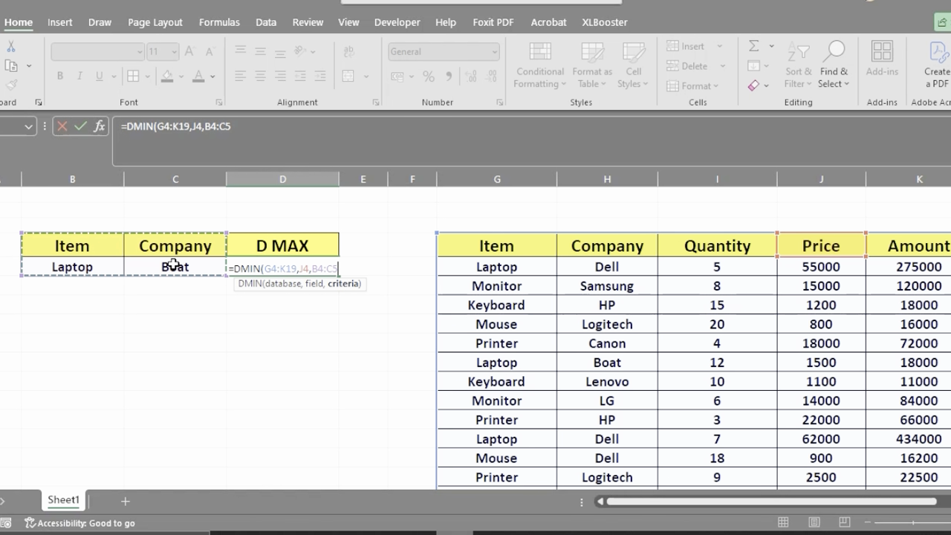
key("Return")
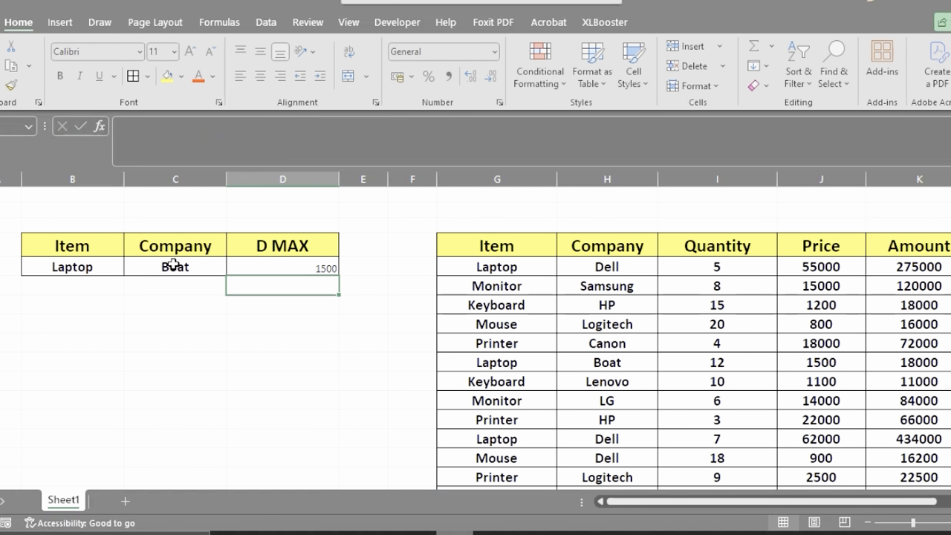
Step: Replace the DMIN criteria in B5:C5 with Monitor and LG copied from the item table
left_click(517, 402)
key("shift+Right")
key("ctrl+c")
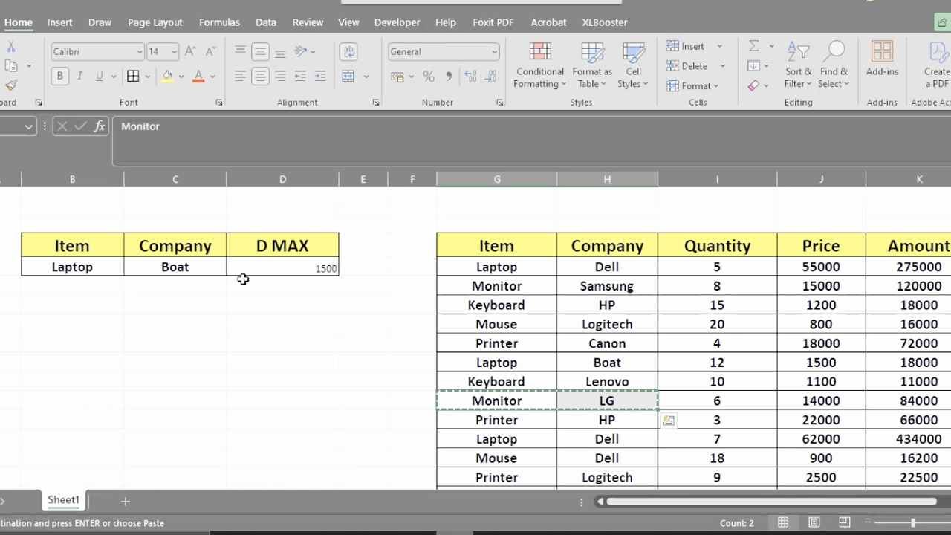
left_click(73, 267)
key("ctrl+v")
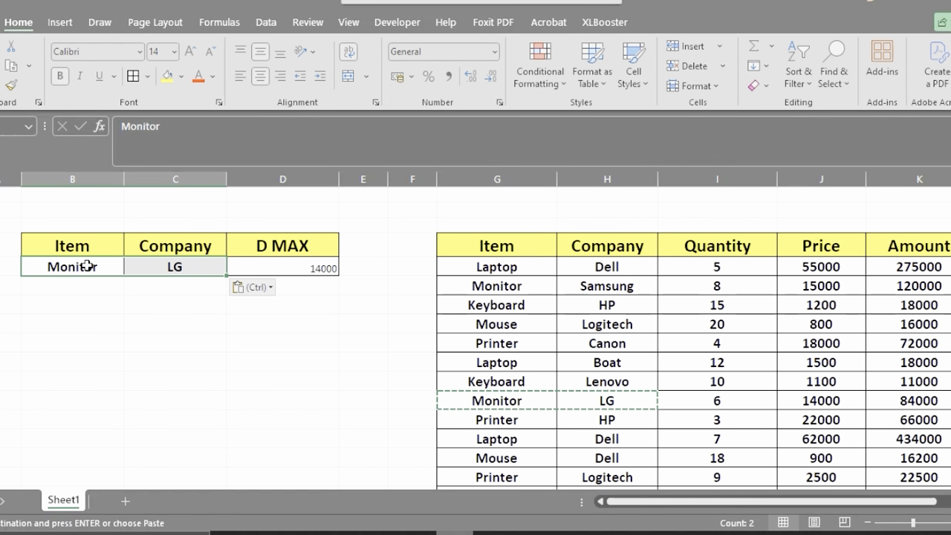
left_click(335, 400)
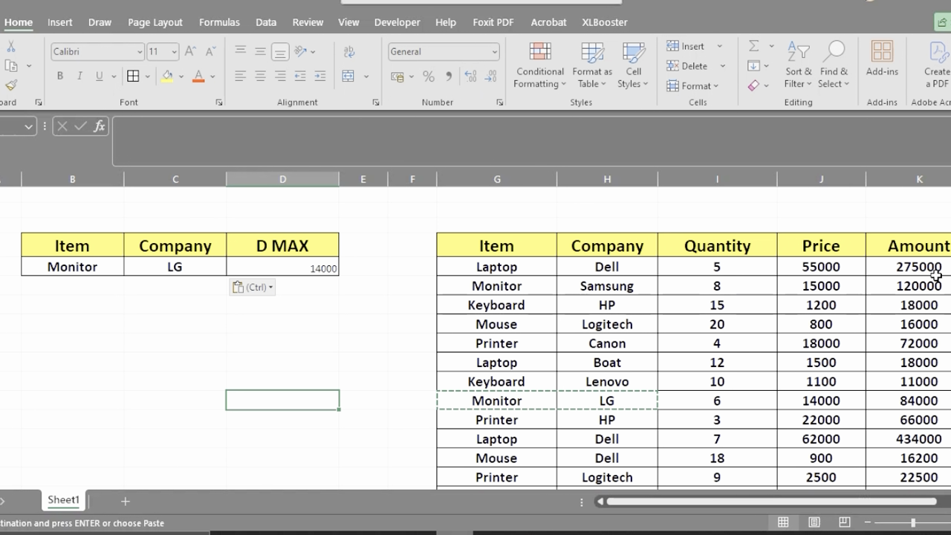